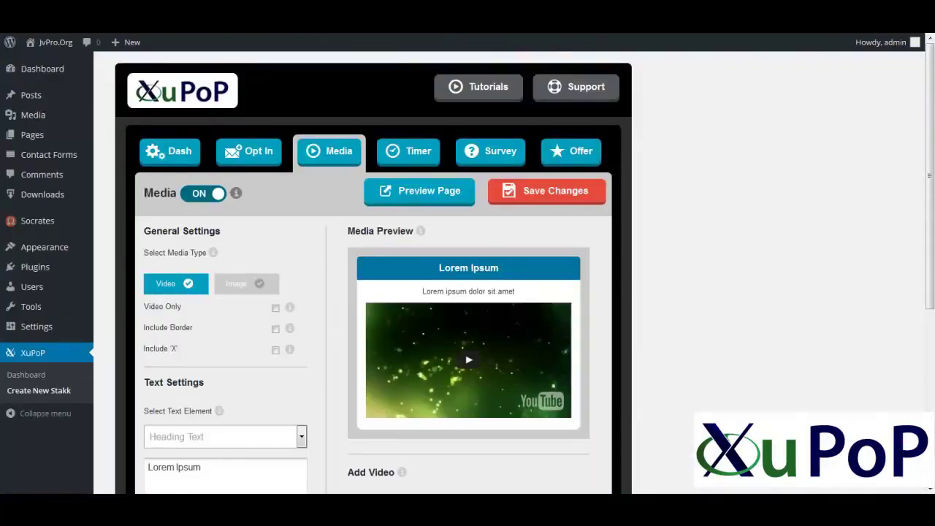
- Return to the Saved Projects dashboard and toggle Video + Optin off and on, leaving it on
{"action": "left_click", "coordinate": [24, 359]}
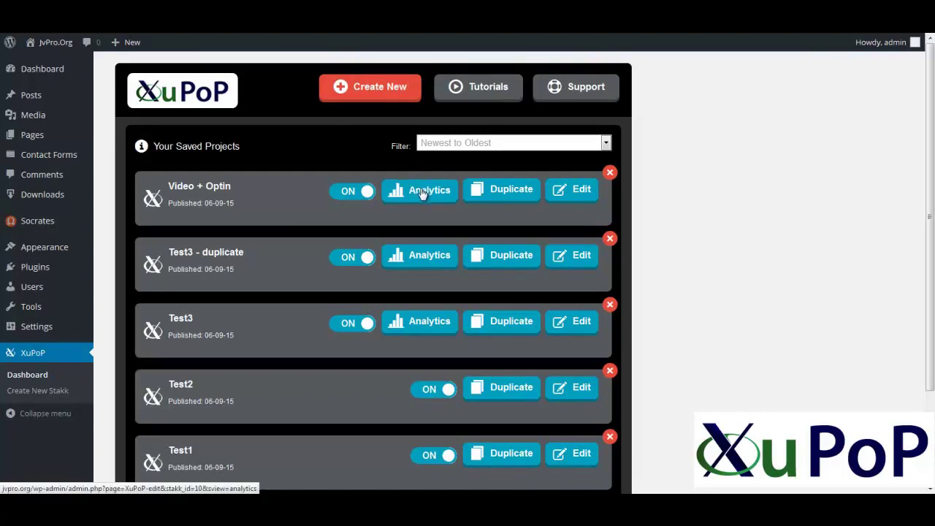
{"action": "left_click", "coordinate": [352, 194]}
{"action": "left_click", "coordinate": [349, 194]}
{"action": "left_click", "coordinate": [351, 195]}
{"action": "left_click", "coordinate": [358, 196]}
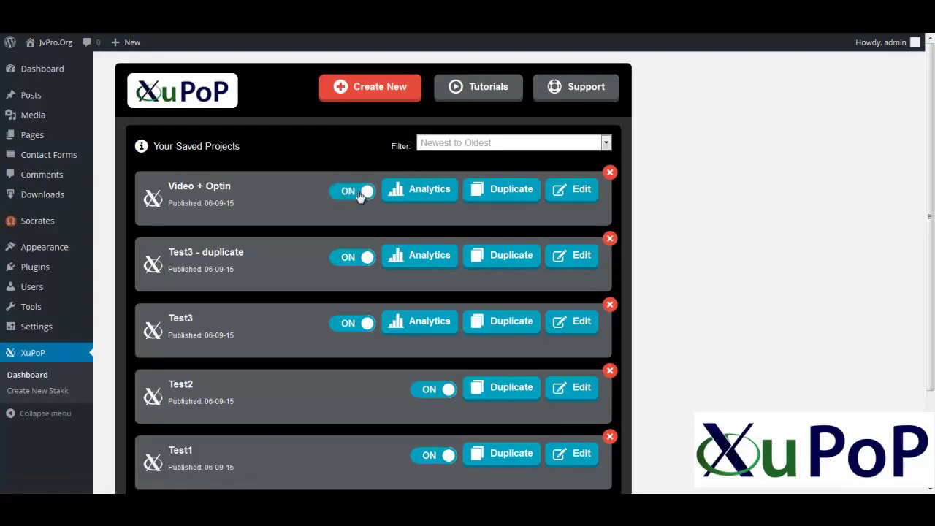
- Duplicate Video + Optin, open the copy, and replace its title with 'Test'
{"action": "left_click", "coordinate": [508, 198]}
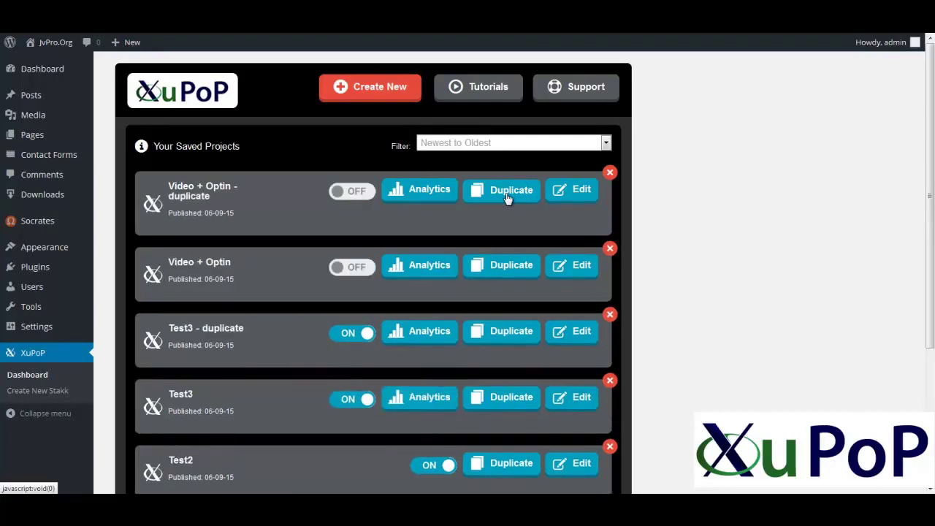
{"action": "left_click", "coordinate": [581, 192]}
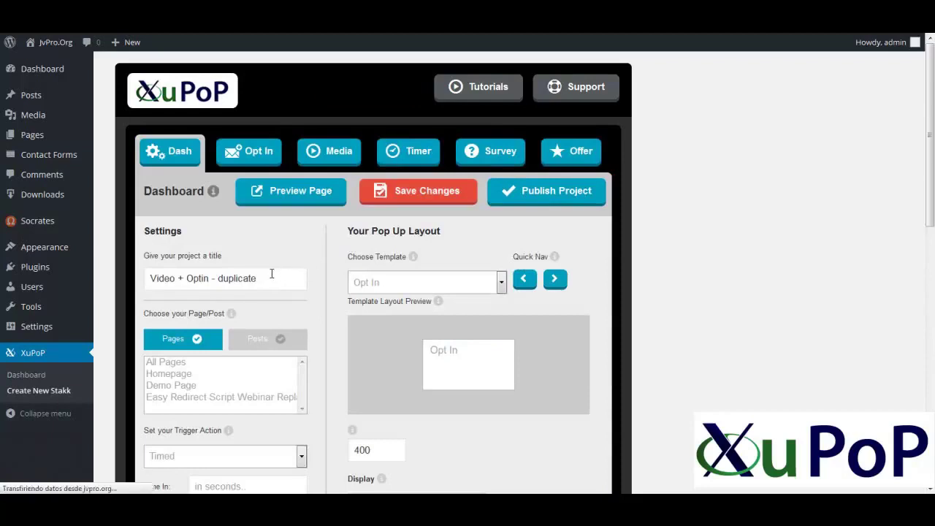
{"action": "left_click", "coordinate": [267, 276]}
{"action": "left_click_drag", "start_coordinate": [268, 276], "coordinate": [97, 279]}
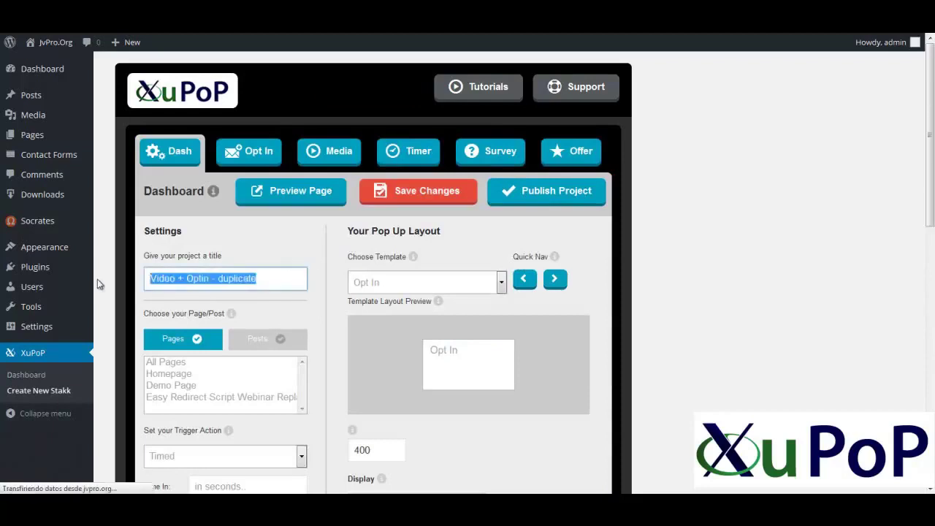
{"action": "type", "text": "Test"}
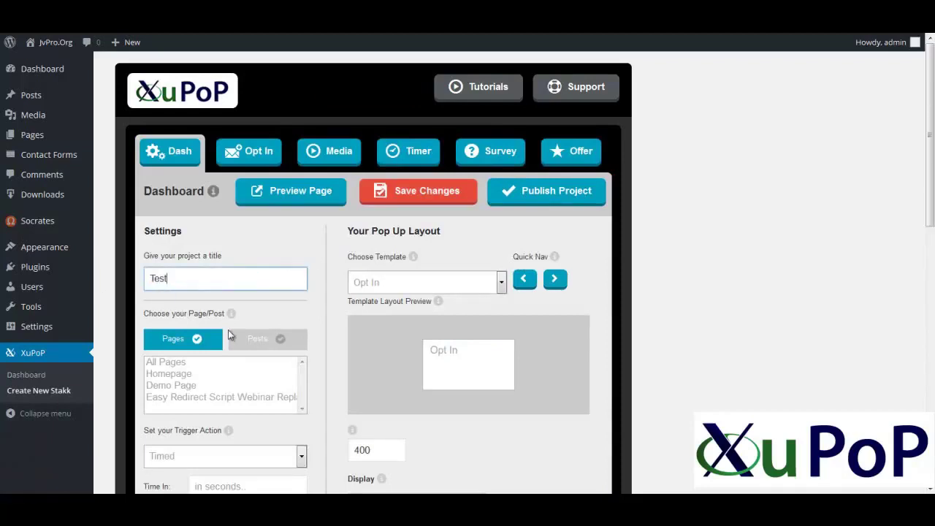
- Choose Media + Opt In + Timer from the Choose Template list
{"action": "left_click", "coordinate": [502, 282]}
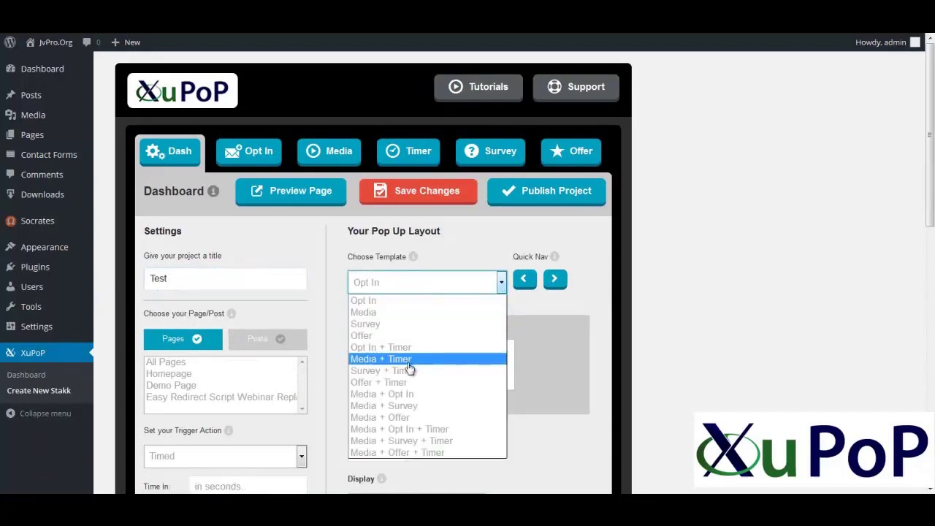
{"action": "left_click", "coordinate": [389, 431]}
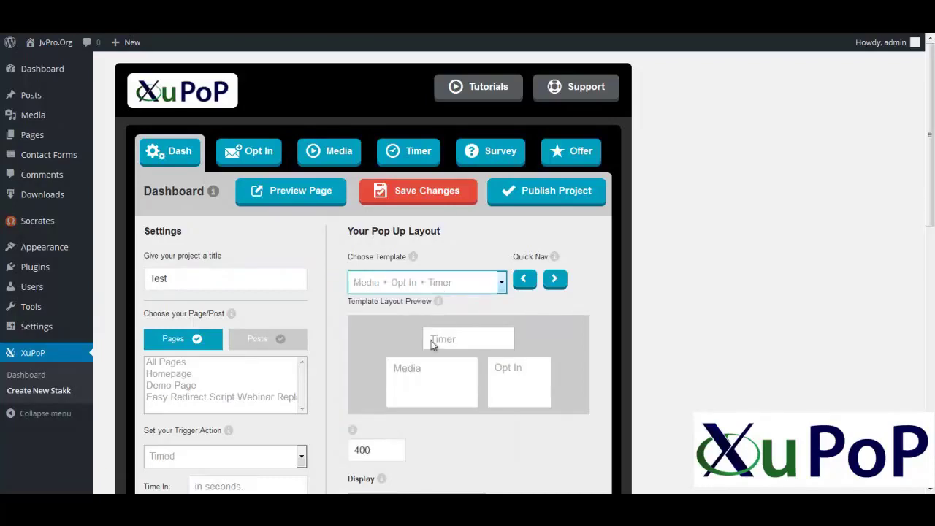
{"action": "scroll", "coordinate": [469, 353], "scroll_direction": "down", "scroll_amount": 3}
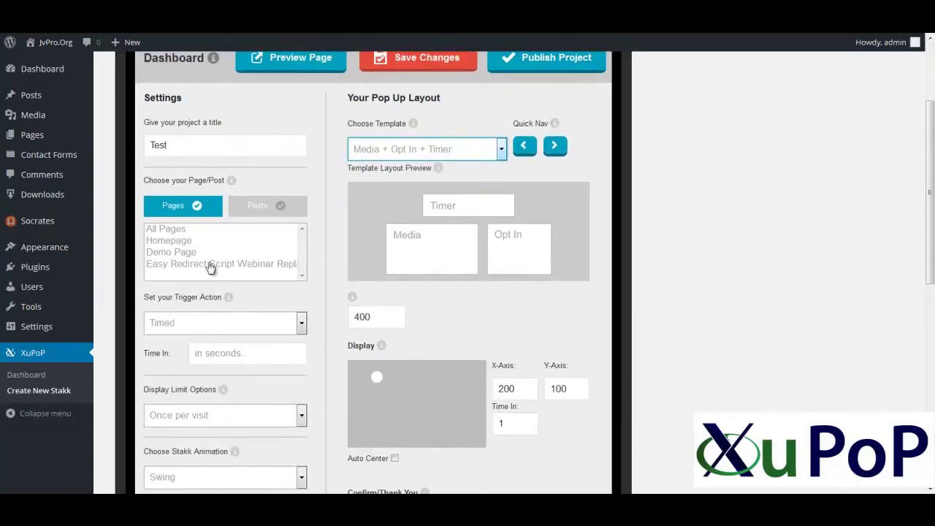
- Keep the Timed trigger action and set Time In to 2 seconds
{"action": "left_click", "coordinate": [257, 325]}
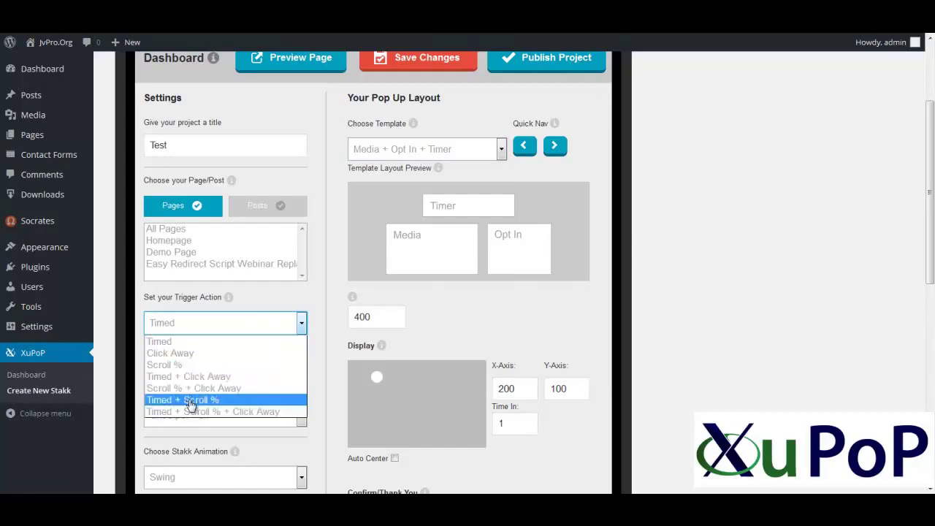
{"action": "left_click", "coordinate": [186, 325]}
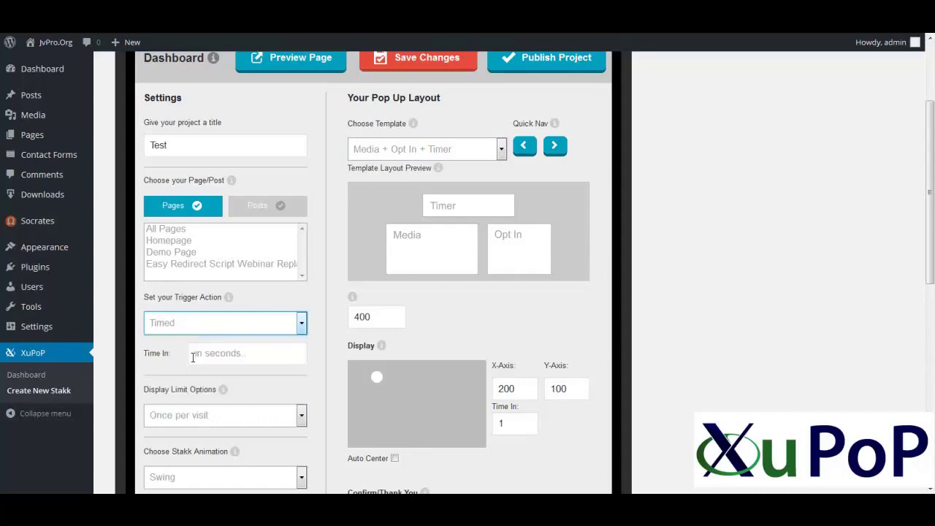
{"action": "left_click", "coordinate": [217, 358]}
{"action": "type", "text": "2"}
{"action": "key", "text": "Tab"}
- Keep Once per visit as the display limit and Swing as the animation
{"action": "scroll", "coordinate": [263, 380], "scroll_direction": "down", "scroll_amount": 2}
{"action": "left_click", "coordinate": [250, 287]}
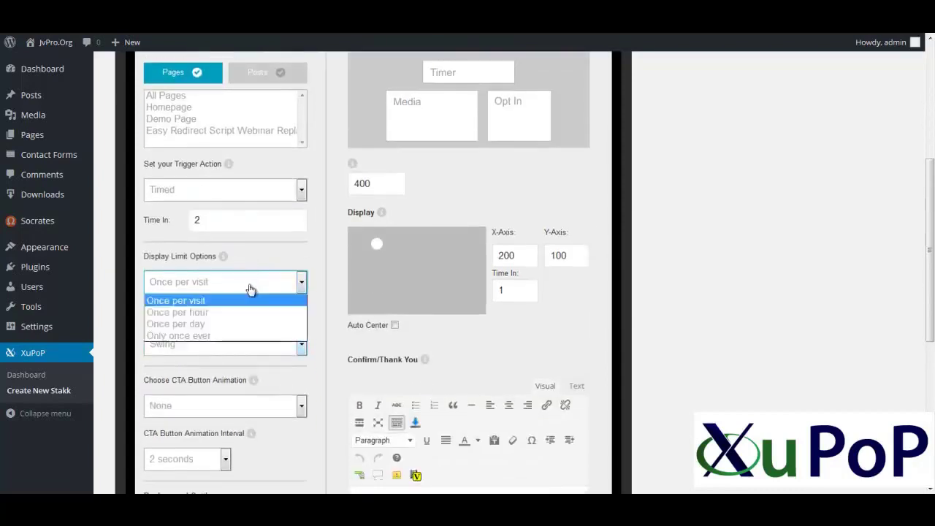
{"action": "left_click", "coordinate": [211, 301]}
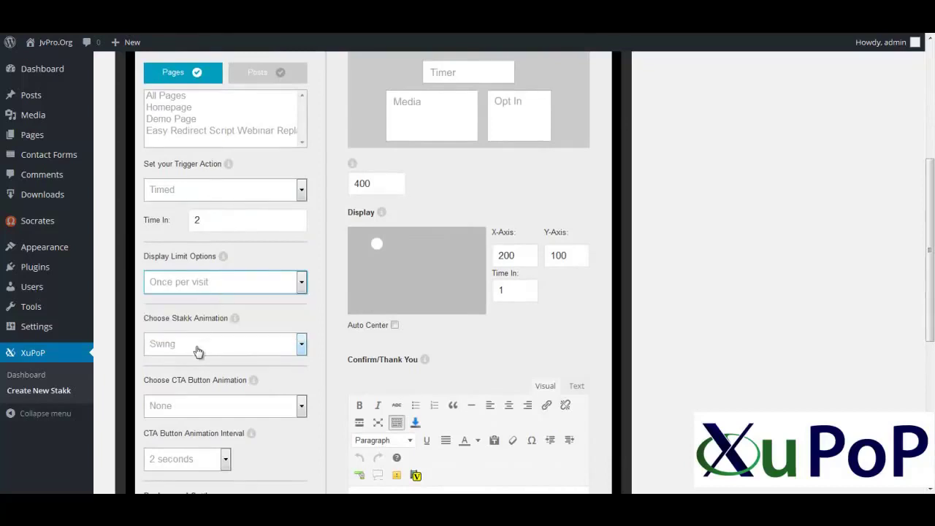
{"action": "left_click", "coordinate": [197, 347]}
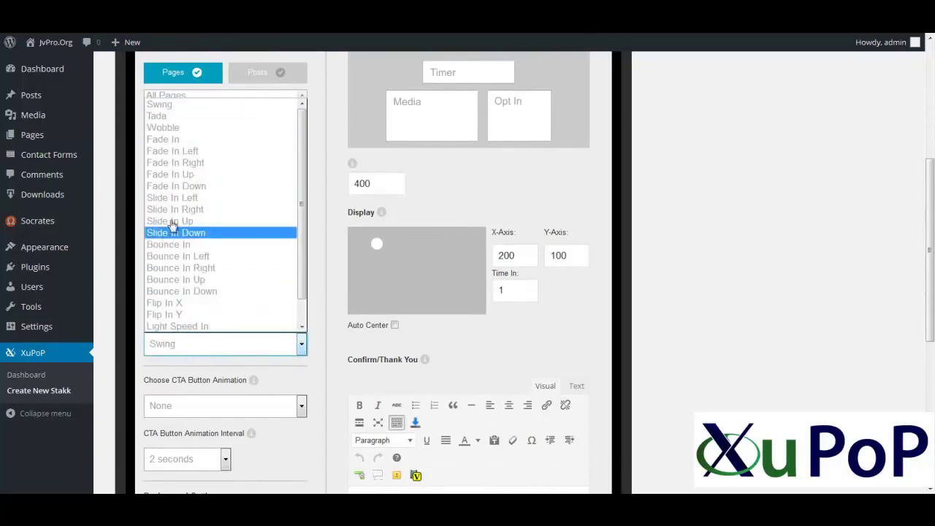
{"action": "left_click", "coordinate": [183, 104]}
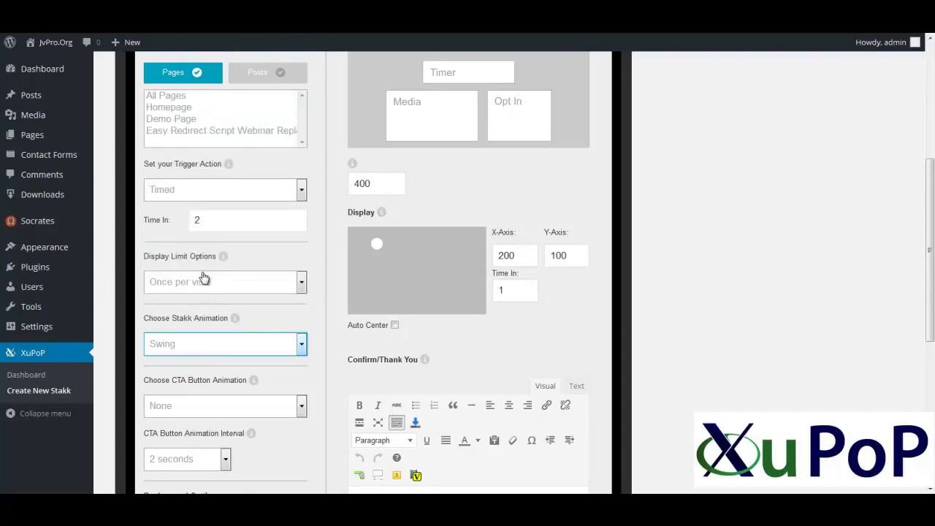
{"action": "scroll", "coordinate": [202, 278], "scroll_direction": "down", "scroll_amount": 5}
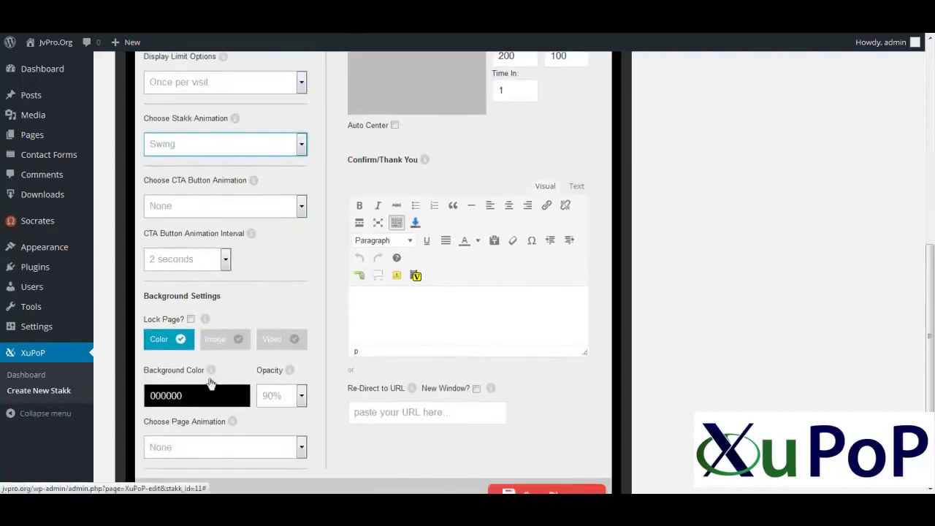
- Try a muted video background, then set Image as the page background and check the redirect URL field
{"action": "left_click", "coordinate": [271, 341]}
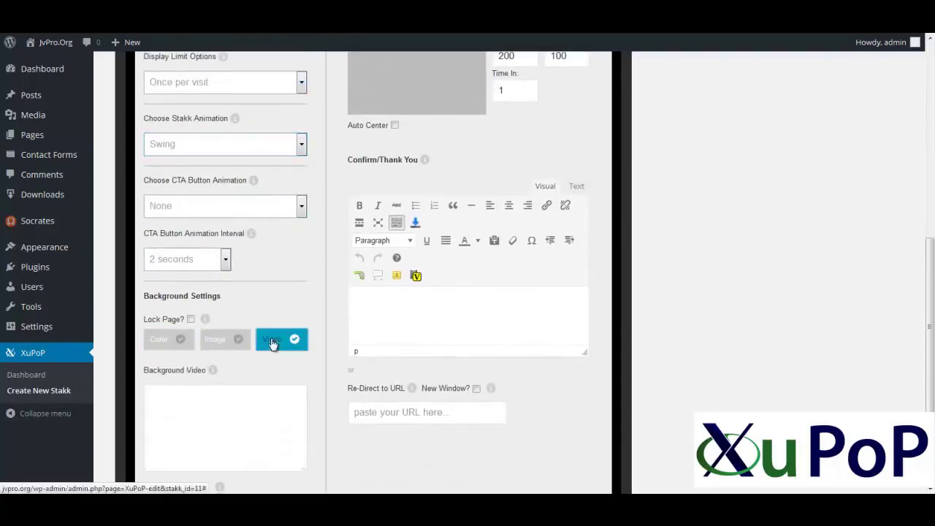
{"action": "left_click", "coordinate": [209, 417]}
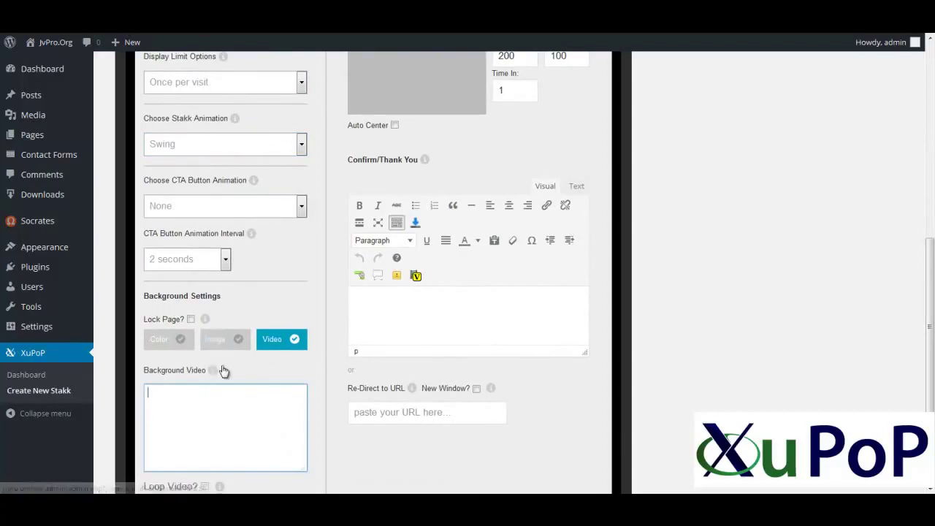
{"action": "scroll", "coordinate": [219, 367], "scroll_direction": "down", "scroll_amount": 1}
{"action": "left_click", "coordinate": [205, 420]}
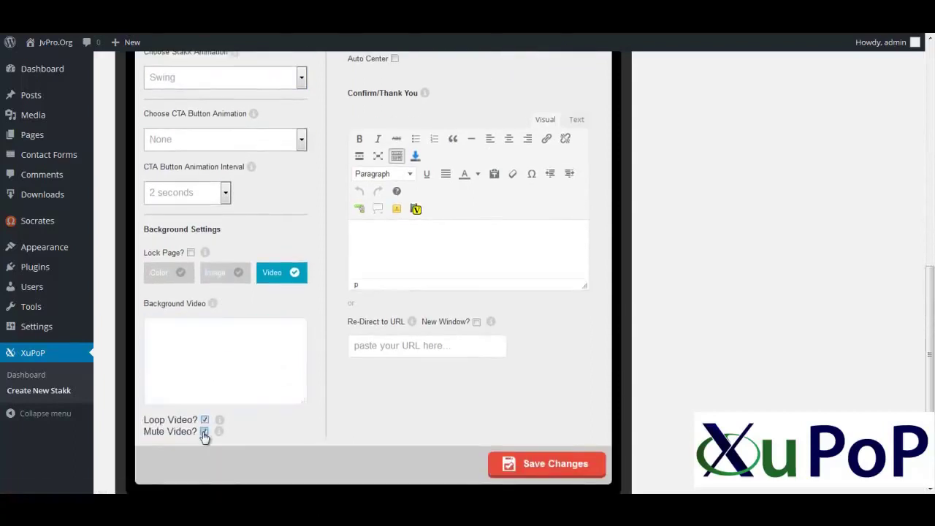
{"action": "left_click", "coordinate": [222, 281]}
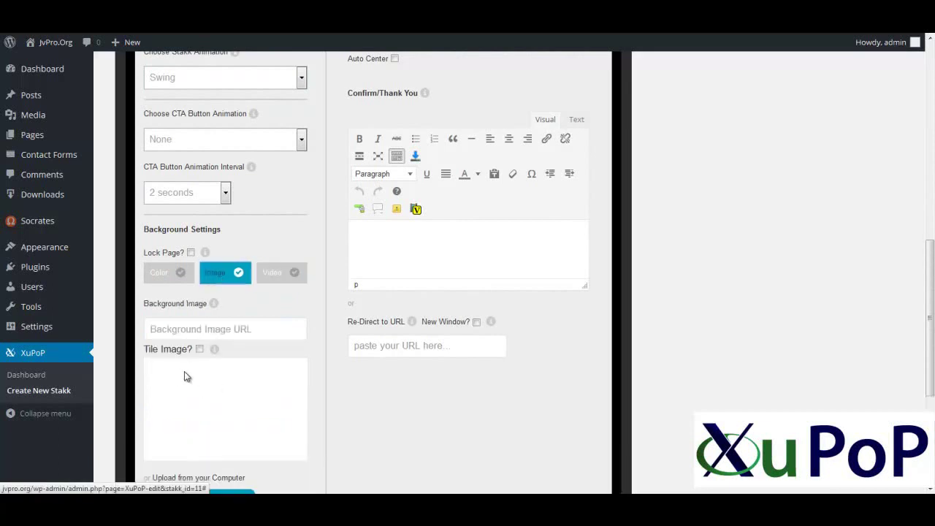
{"action": "scroll", "coordinate": [440, 401], "scroll_direction": "up", "scroll_amount": 2}
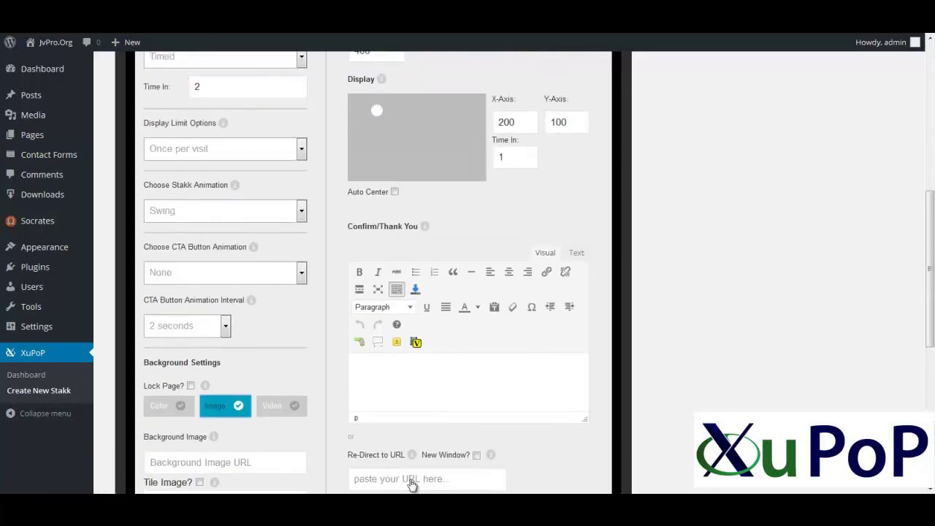
{"action": "scroll", "coordinate": [405, 431], "scroll_direction": "down", "scroll_amount": 2}
{"action": "left_click", "coordinate": [386, 344]}
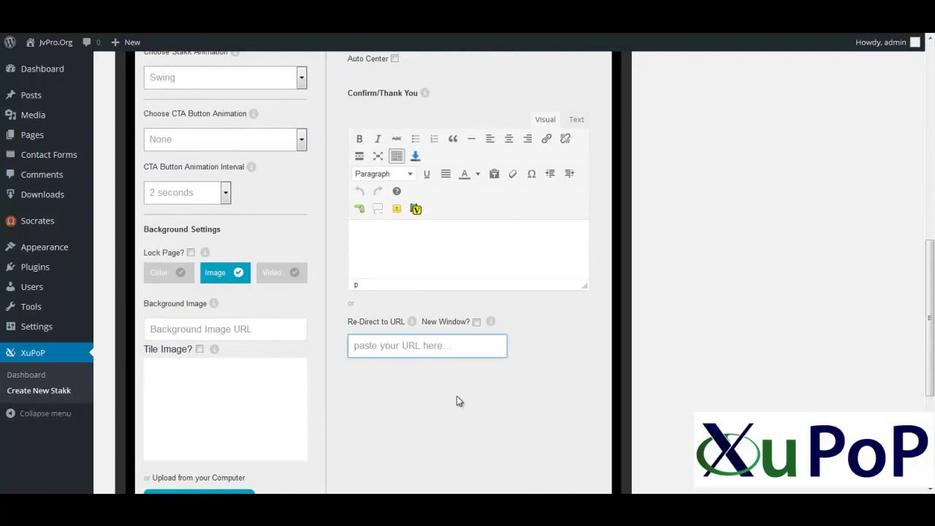
{"action": "scroll", "coordinate": [457, 399], "scroll_direction": "up", "scroll_amount": 1}
{"action": "scroll", "coordinate": [460, 380], "scroll_direction": "up", "scroll_amount": 3}
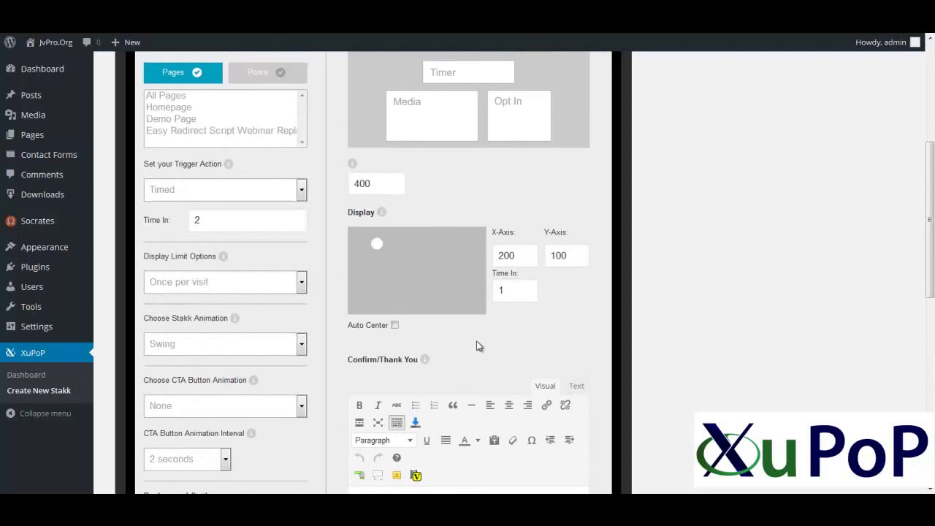
{"action": "scroll", "coordinate": [477, 339], "scroll_direction": "up", "scroll_amount": 3}
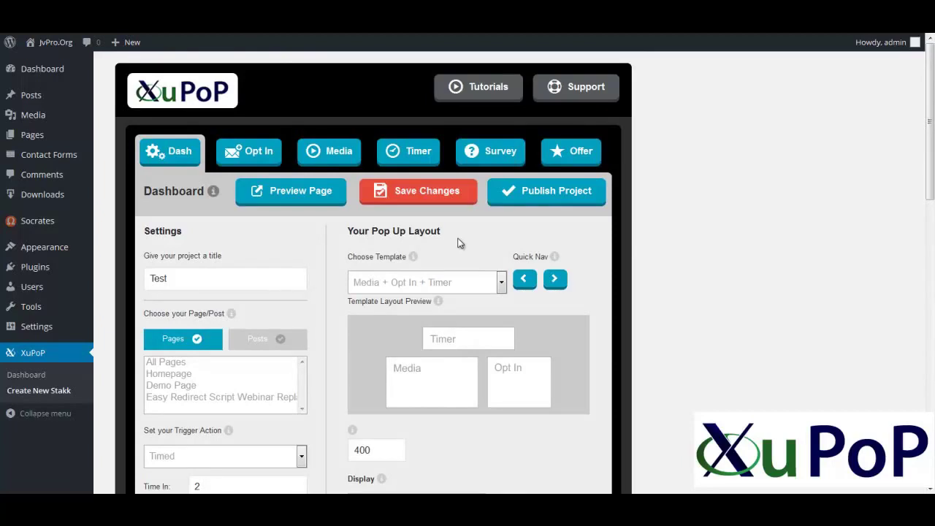
- On Opt In, try custom form code, revert to the built-in form, and uncheck Include Name
{"action": "left_click", "coordinate": [250, 160]}
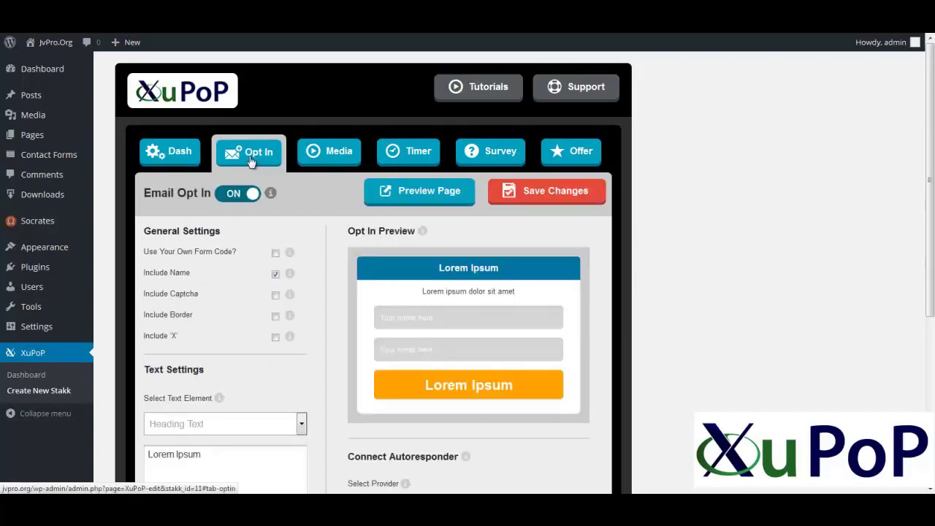
{"action": "left_click", "coordinate": [276, 253]}
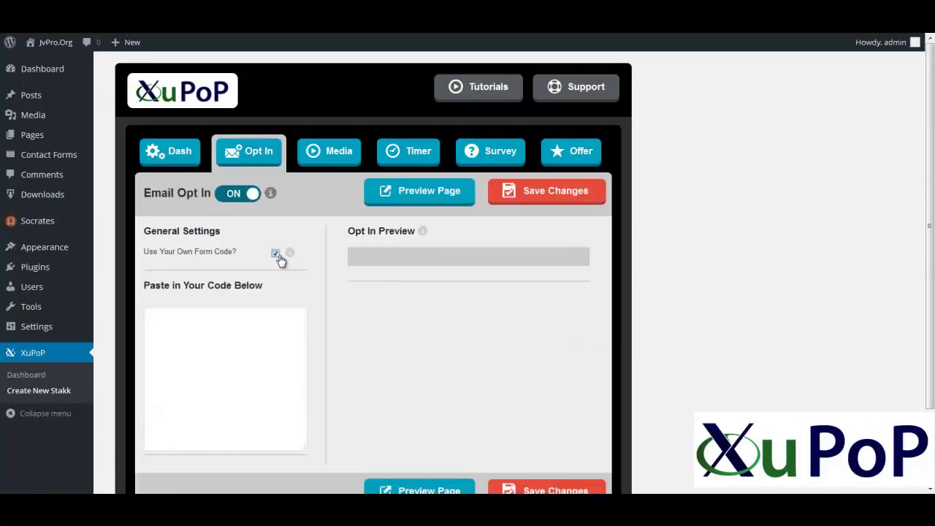
{"action": "left_click", "coordinate": [231, 321]}
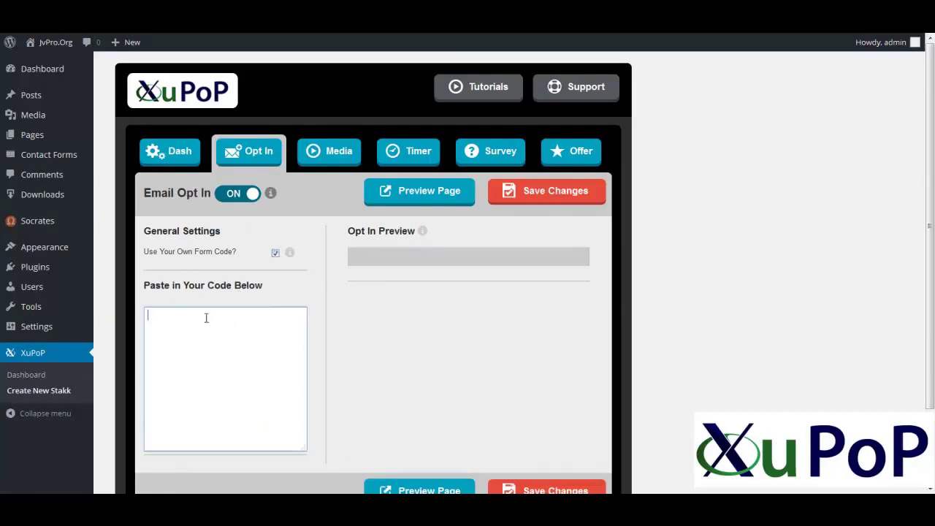
{"action": "left_click", "coordinate": [276, 253]}
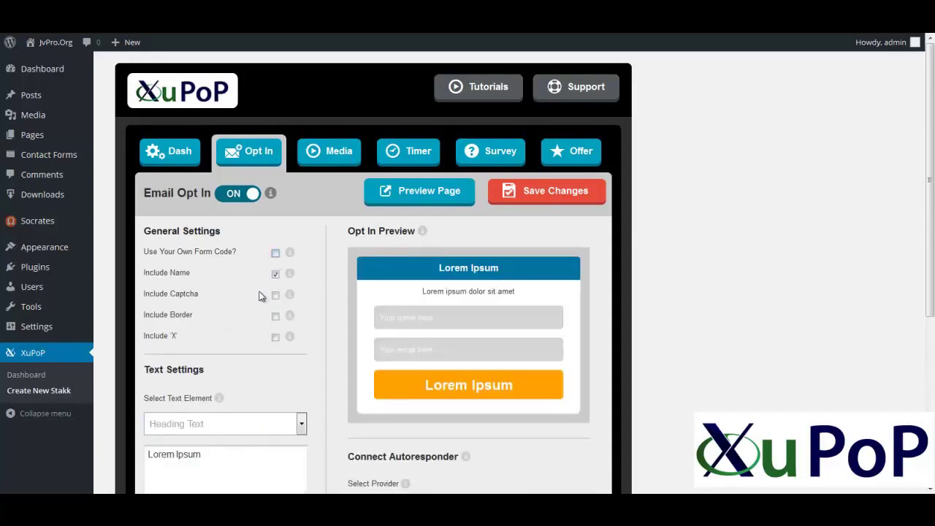
{"action": "left_click", "coordinate": [276, 275]}
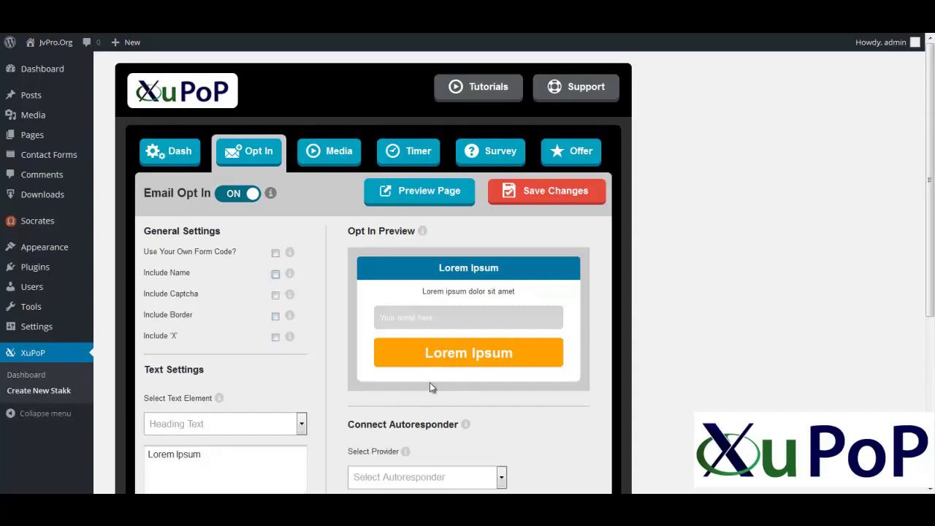
- Select GetResponse as the autoresponder provider, after briefly trying Aweber, and glance at the mailing lists
{"action": "scroll", "coordinate": [431, 385], "scroll_direction": "down", "scroll_amount": 3}
{"action": "left_click", "coordinate": [431, 343]}
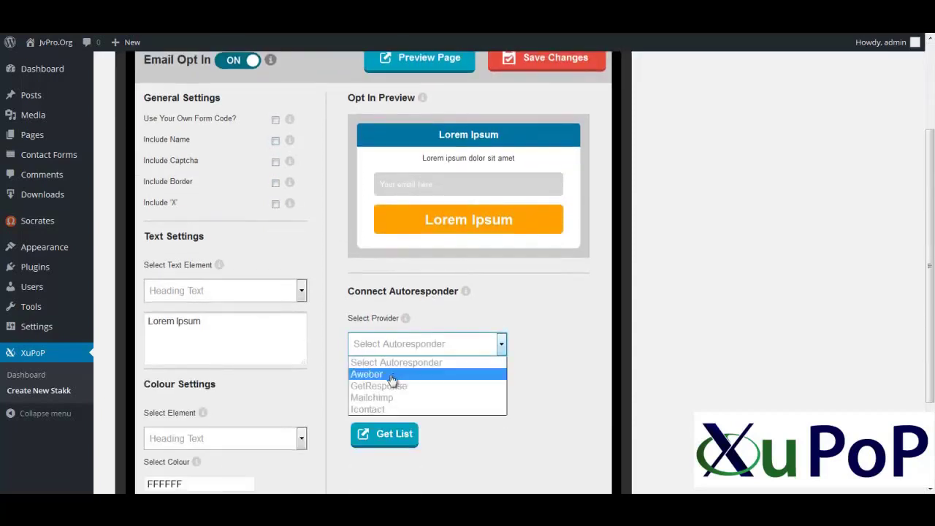
{"action": "left_click", "coordinate": [393, 375]}
{"action": "left_click", "coordinate": [437, 348]}
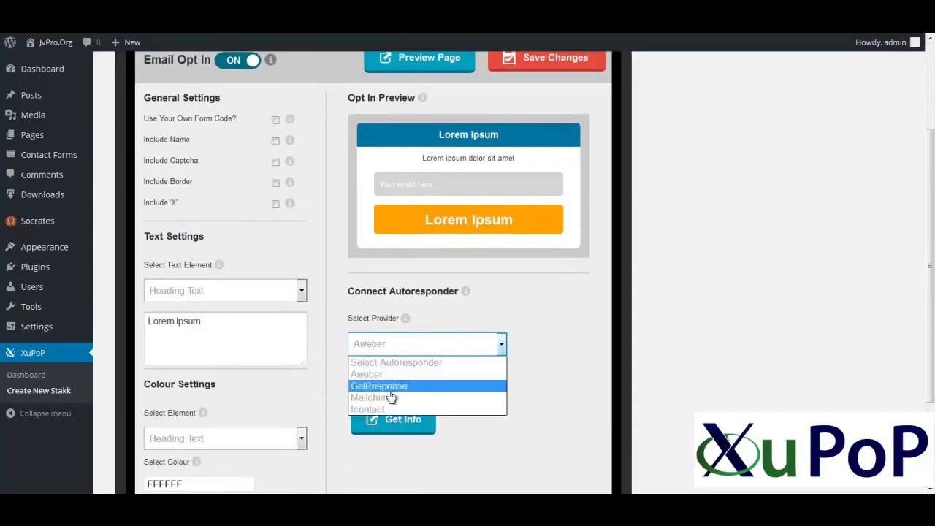
{"action": "left_click", "coordinate": [380, 386]}
{"action": "left_click", "coordinate": [432, 349]}
{"action": "left_click", "coordinate": [518, 359]}
{"action": "left_click", "coordinate": [461, 396]}
{"action": "left_click", "coordinate": [442, 404]}
{"action": "scroll", "coordinate": [253, 405], "scroll_direction": "down", "scroll_amount": 3}
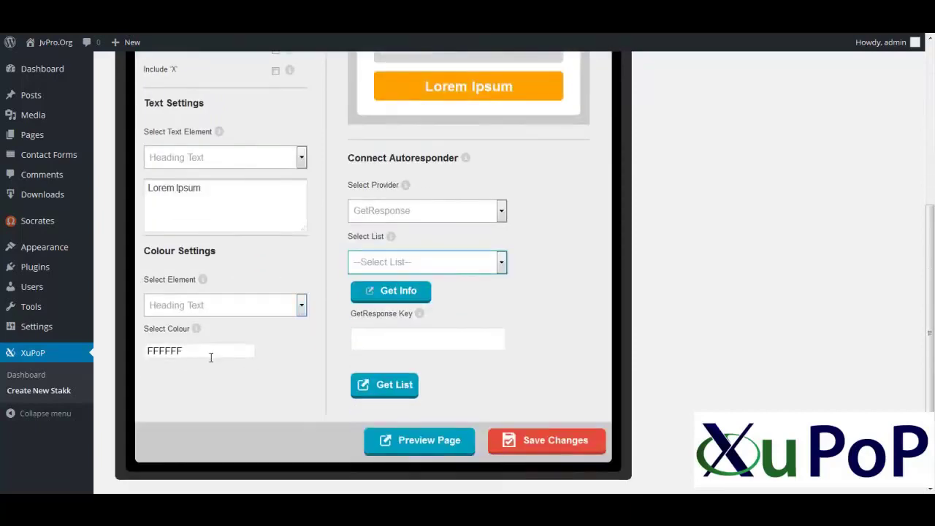
- Inspect the Heading Text colour setting, leaving its colour unchanged
{"action": "left_click", "coordinate": [208, 314]}
{"action": "left_click", "coordinate": [209, 313]}
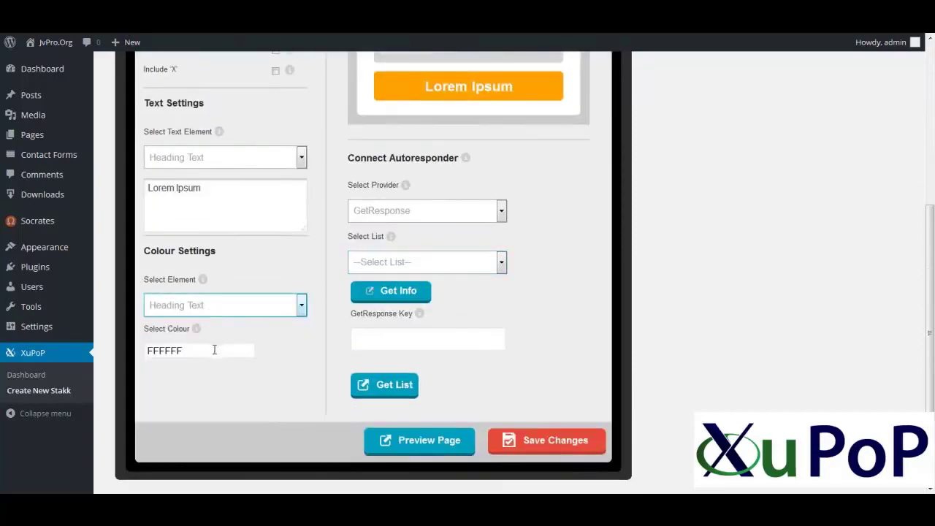
{"action": "scroll", "coordinate": [218, 370], "scroll_direction": "up", "scroll_amount": 3}
{"action": "scroll", "coordinate": [218, 372], "scroll_direction": "down", "scroll_amount": 1}
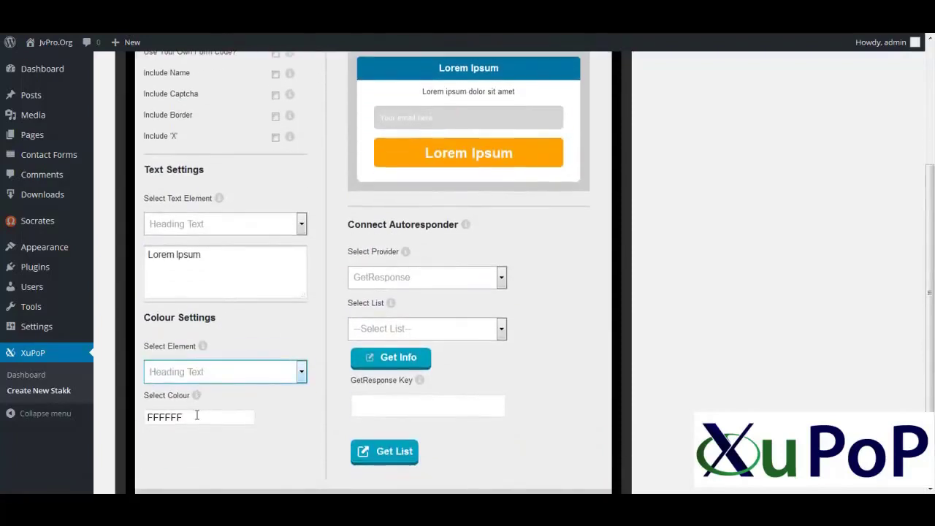
{"action": "left_click", "coordinate": [196, 417]}
{"action": "left_click", "coordinate": [303, 433]}
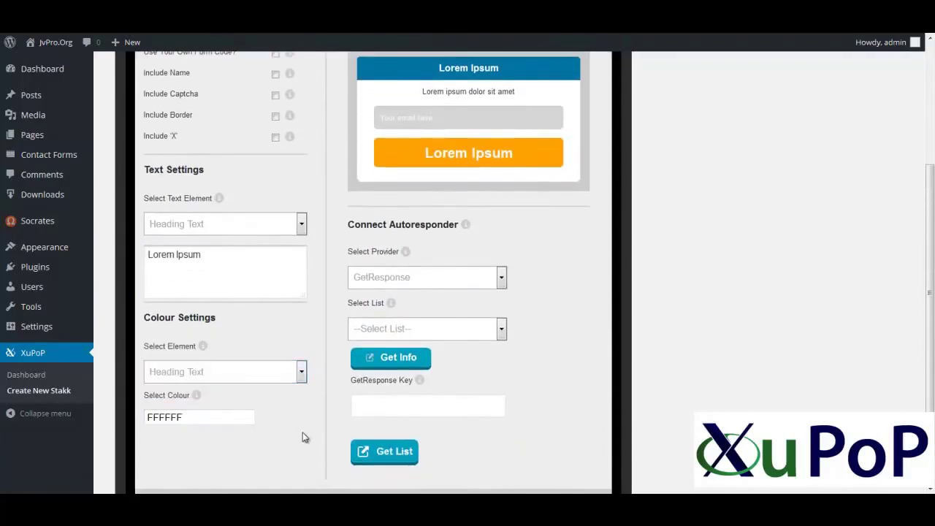
- Replace the Sub Heading Text with 'Get Instant Access' and recheck the wording
{"action": "left_click", "coordinate": [216, 228]}
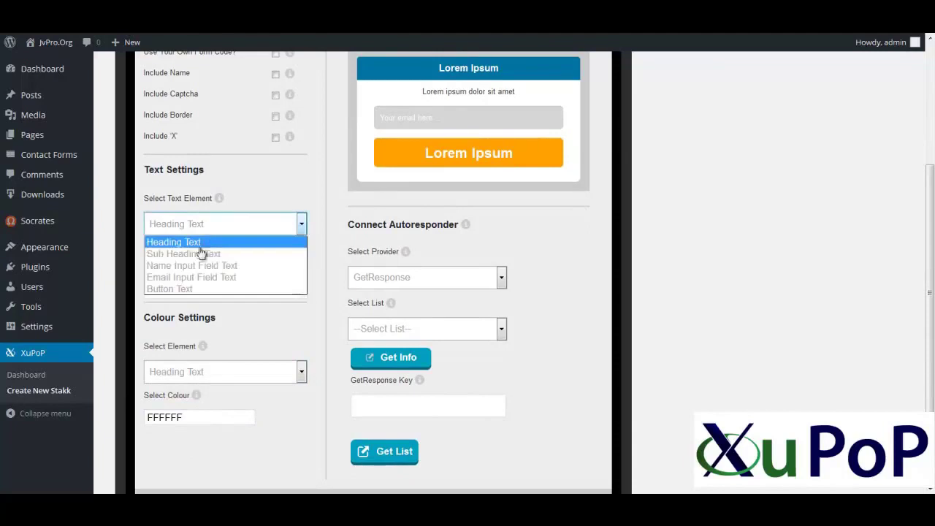
{"action": "left_click", "coordinate": [199, 253]}
{"action": "left_click", "coordinate": [241, 261]}
{"action": "left_click_drag", "start_coordinate": [263, 256], "coordinate": [92, 267]}
{"action": "type", "text": "Get"}
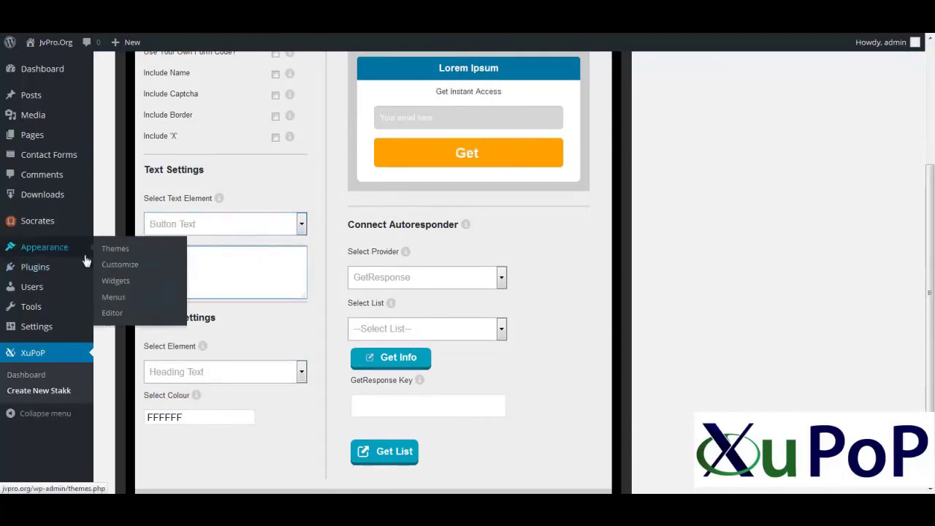
{"action": "type", "text": " Instant"}
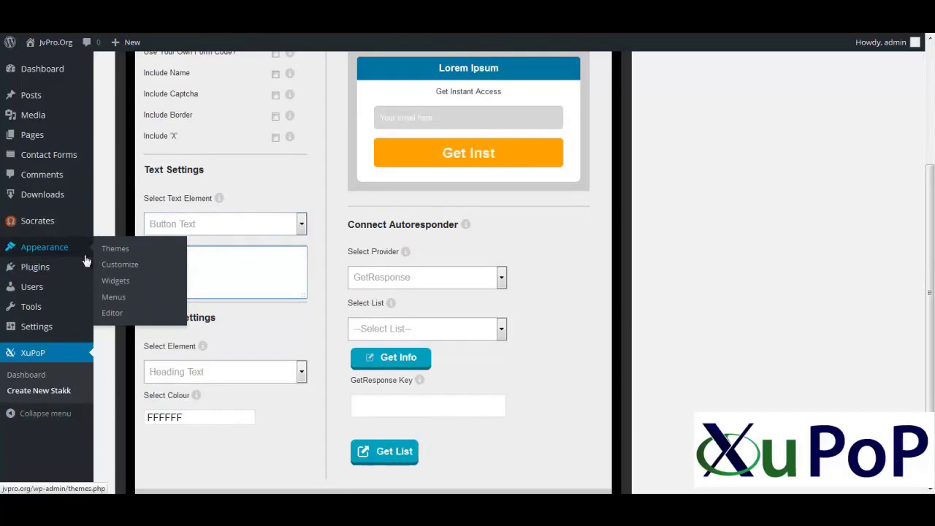
{"action": "type", "text": " Access"}
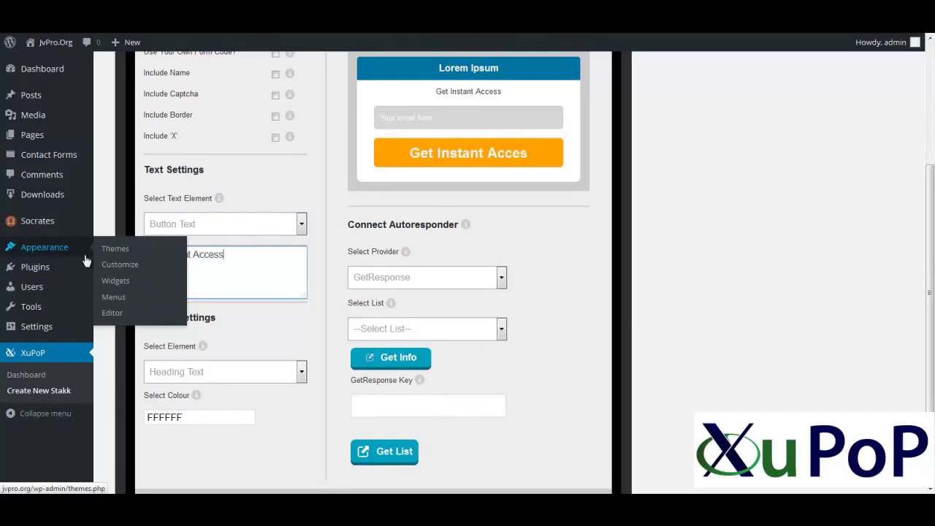
{"action": "left_click", "coordinate": [296, 322]}
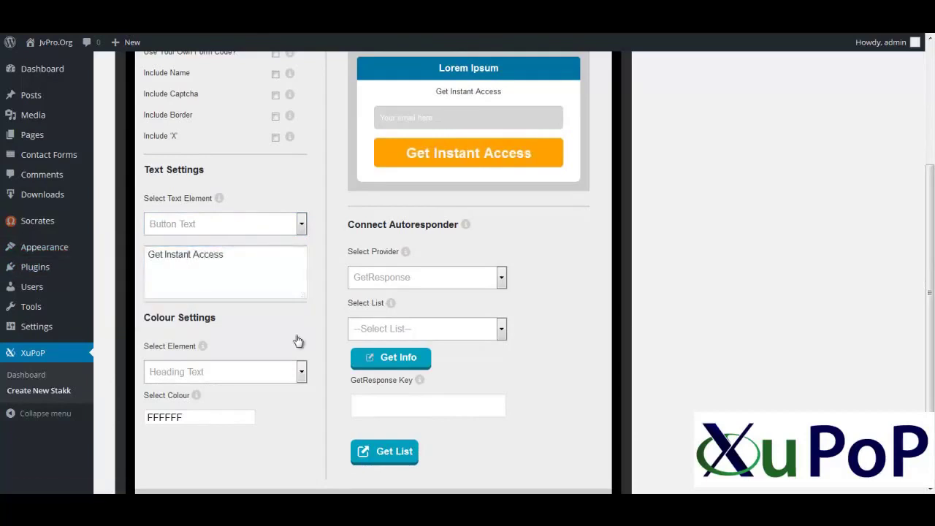
{"action": "left_click", "coordinate": [248, 227]}
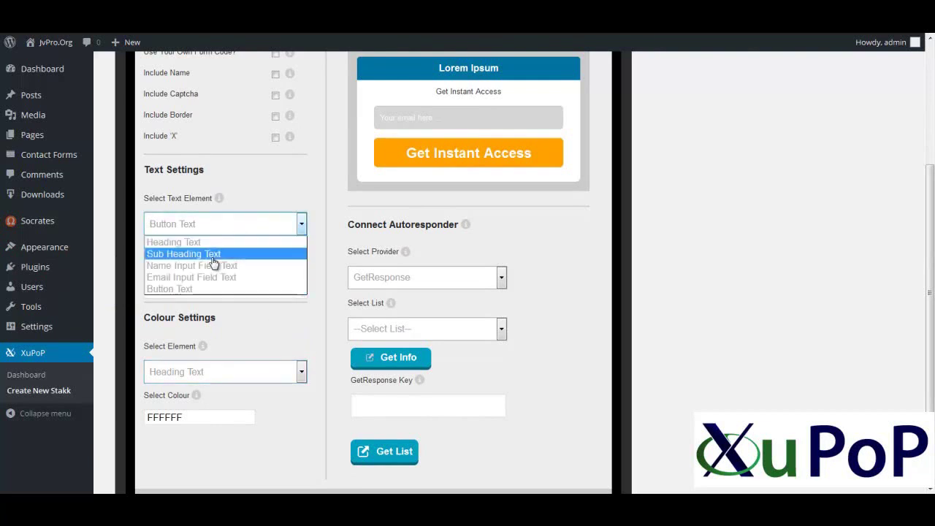
{"action": "left_click", "coordinate": [214, 255]}
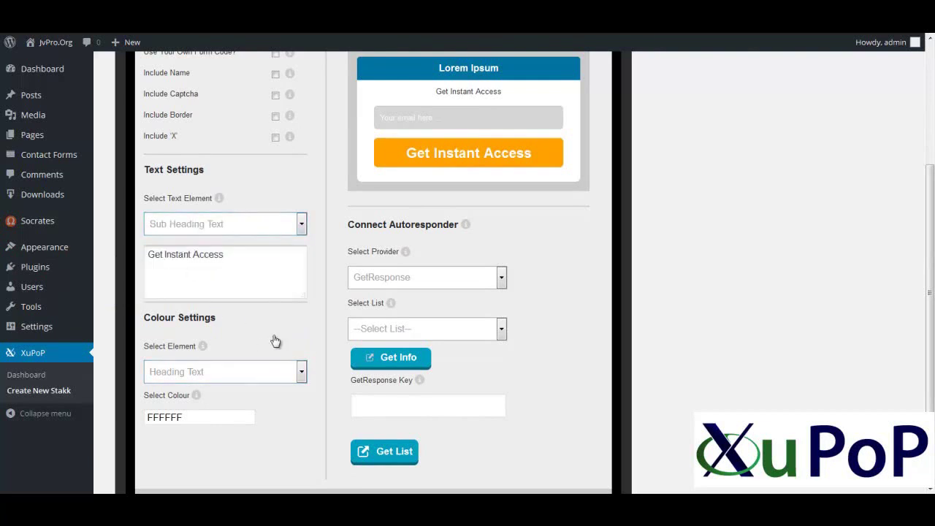
{"action": "scroll", "coordinate": [275, 341], "scroll_direction": "up", "scroll_amount": 3}
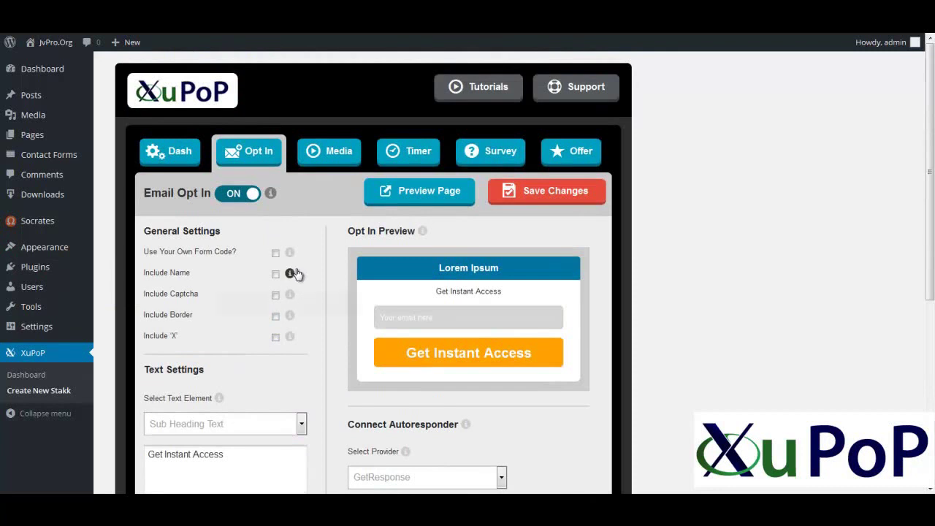
- In the Media section, keep Video as the media type and Heading Text as the edited element
{"action": "left_click", "coordinate": [237, 290]}
{"action": "left_click", "coordinate": [168, 289]}
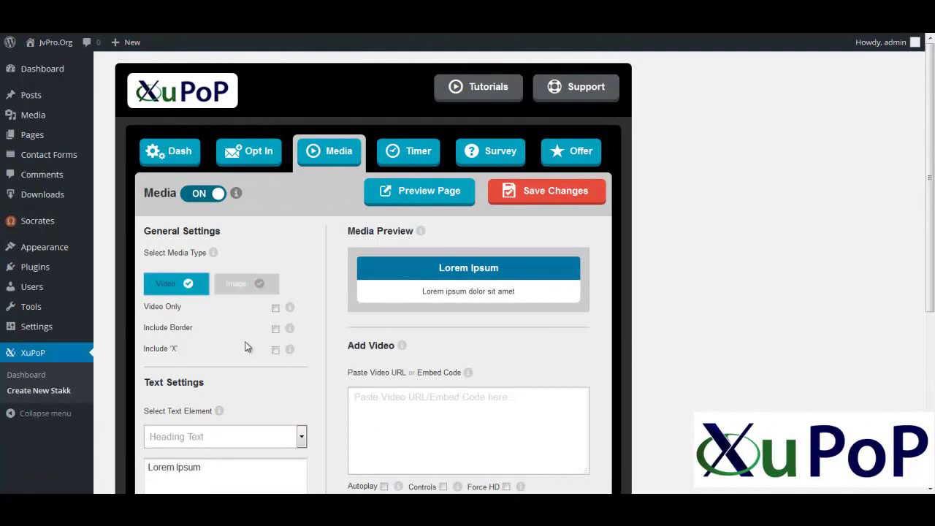
{"action": "scroll", "coordinate": [246, 347], "scroll_direction": "down", "scroll_amount": 1}
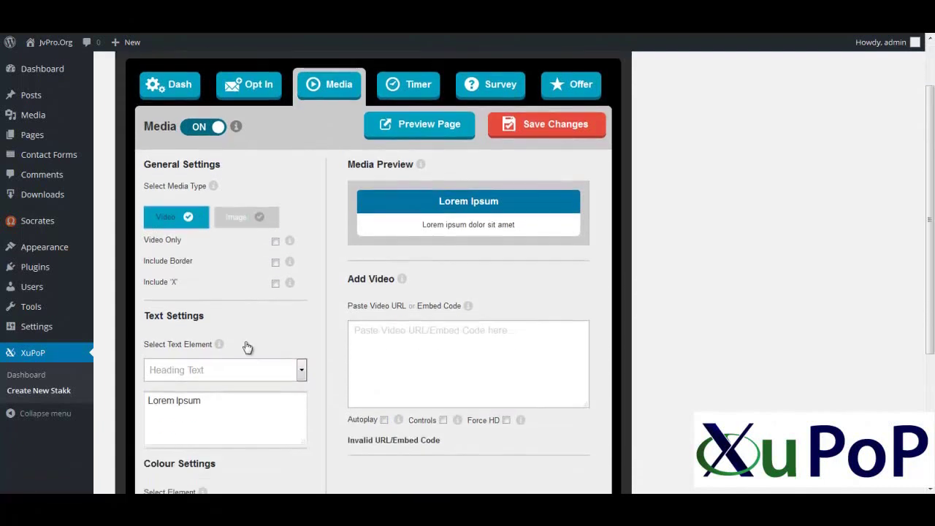
{"action": "left_click", "coordinate": [384, 385]}
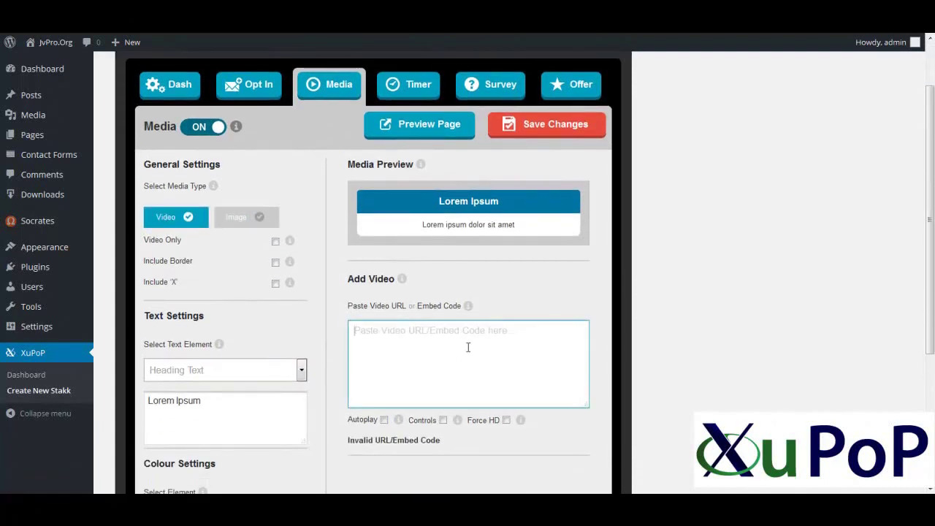
{"action": "left_click", "coordinate": [233, 369]}
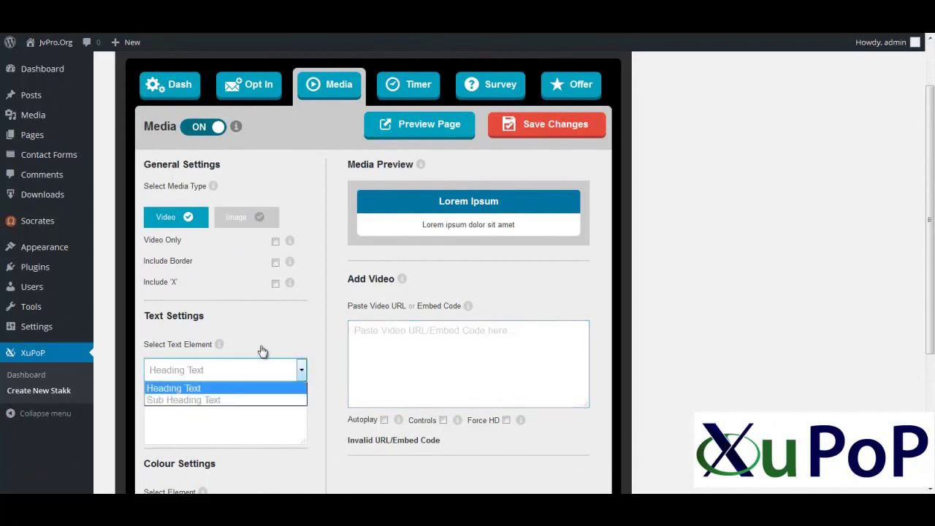
{"action": "left_click", "coordinate": [263, 351]}
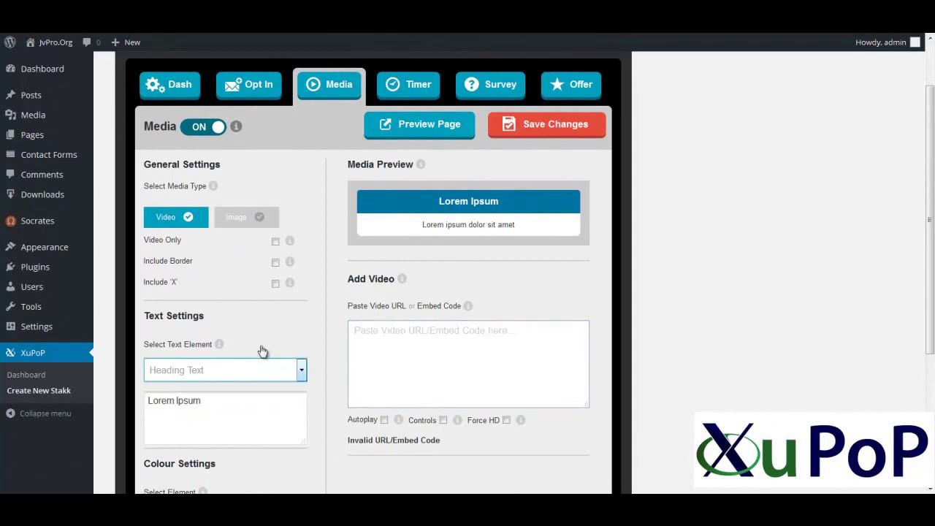
- Enable Autoplay, Controls and Force HD for the video
{"action": "scroll", "coordinate": [263, 350], "scroll_direction": "down", "scroll_amount": 1}
{"action": "scroll", "coordinate": [261, 346], "scroll_direction": "down", "scroll_amount": 2}
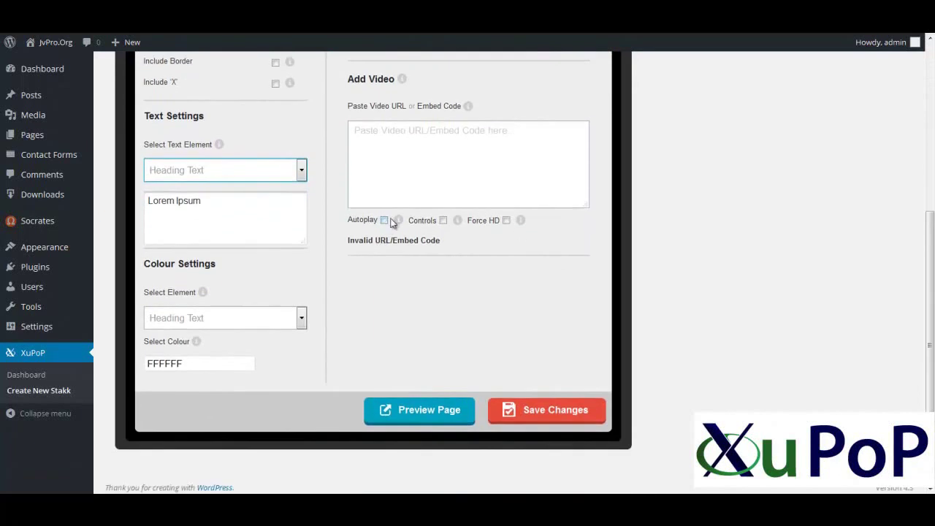
{"action": "left_click", "coordinate": [383, 220]}
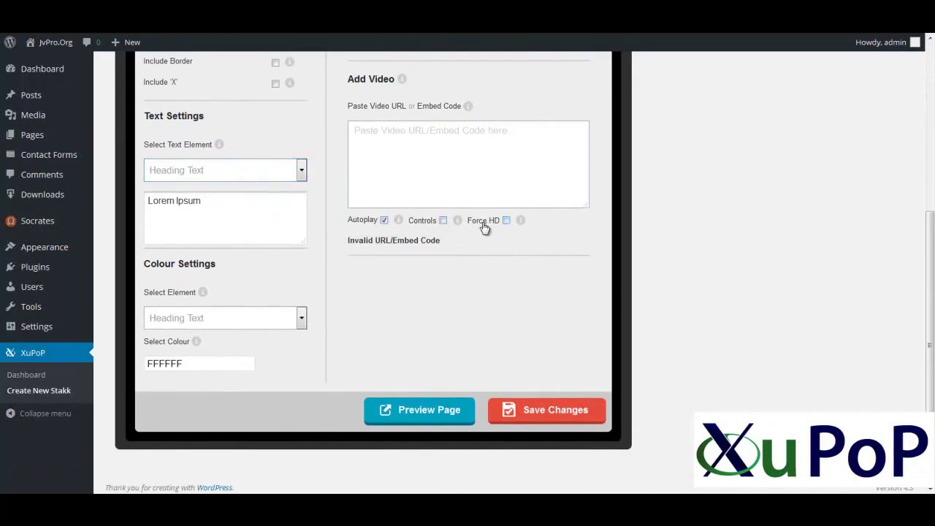
{"action": "left_click", "coordinate": [442, 220]}
{"action": "left_click", "coordinate": [506, 220]}
{"action": "scroll", "coordinate": [372, 221], "scroll_direction": "up", "scroll_amount": 4}
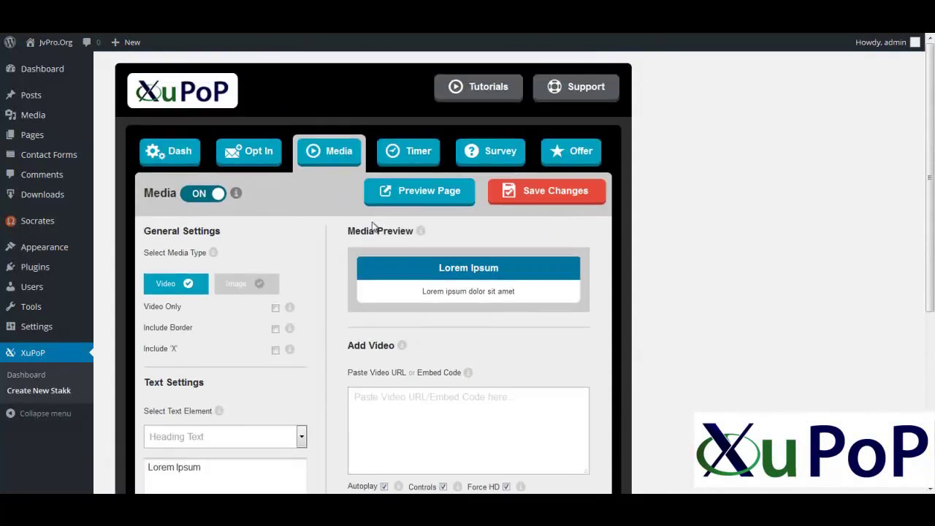
- Set the countdown end date to September 8, then add and remove the months box
{"action": "left_click", "coordinate": [404, 150]}
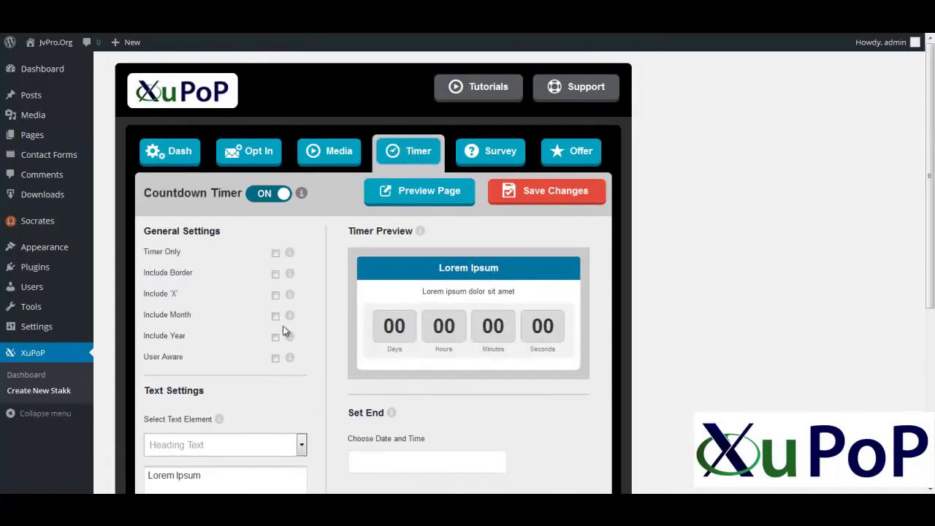
{"action": "left_click", "coordinate": [377, 461]}
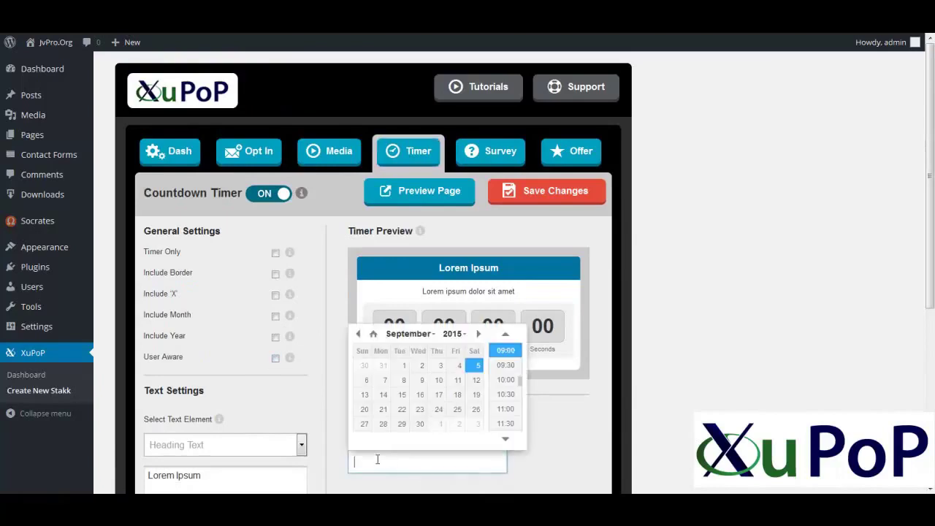
{"action": "left_click", "coordinate": [403, 379]}
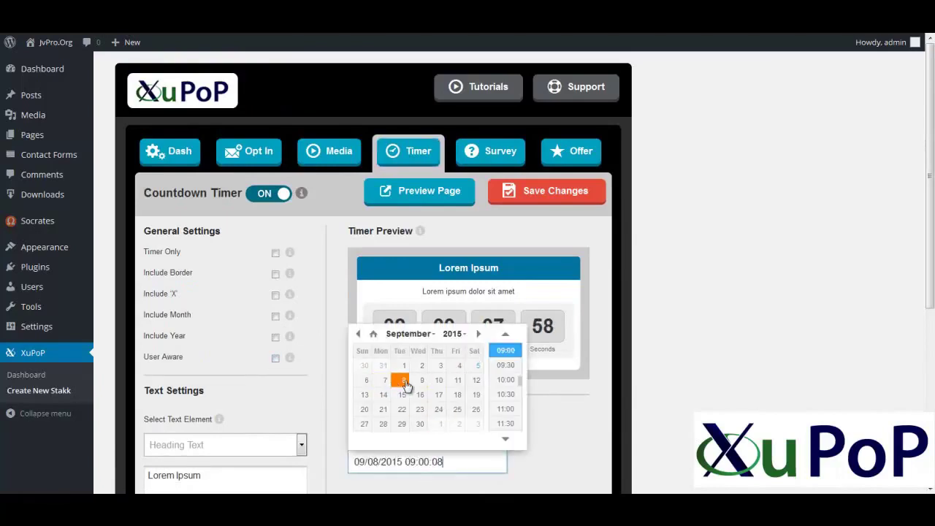
{"action": "left_click", "coordinate": [555, 415]}
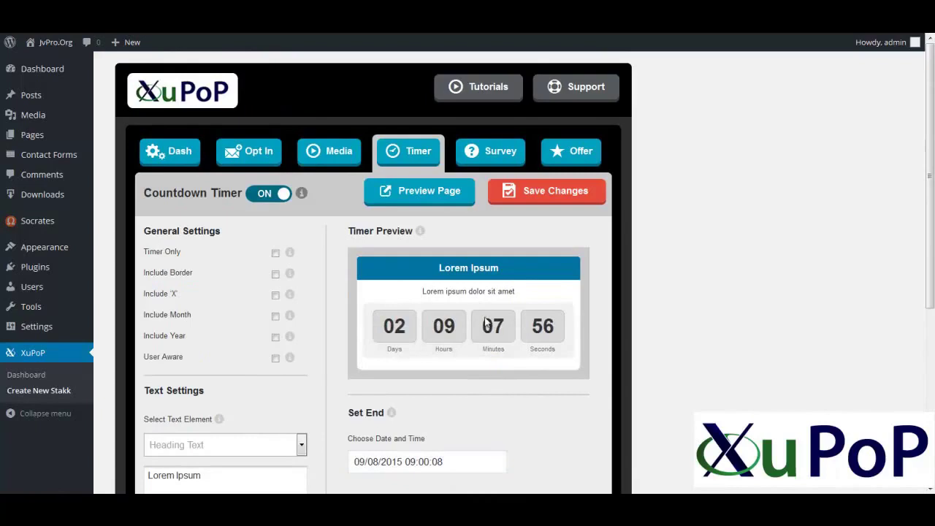
{"action": "left_click", "coordinate": [275, 316]}
{"action": "left_click", "coordinate": [276, 316]}
- Make the countdown timer run per visitor and last 3 days
{"action": "left_click", "coordinate": [275, 358]}
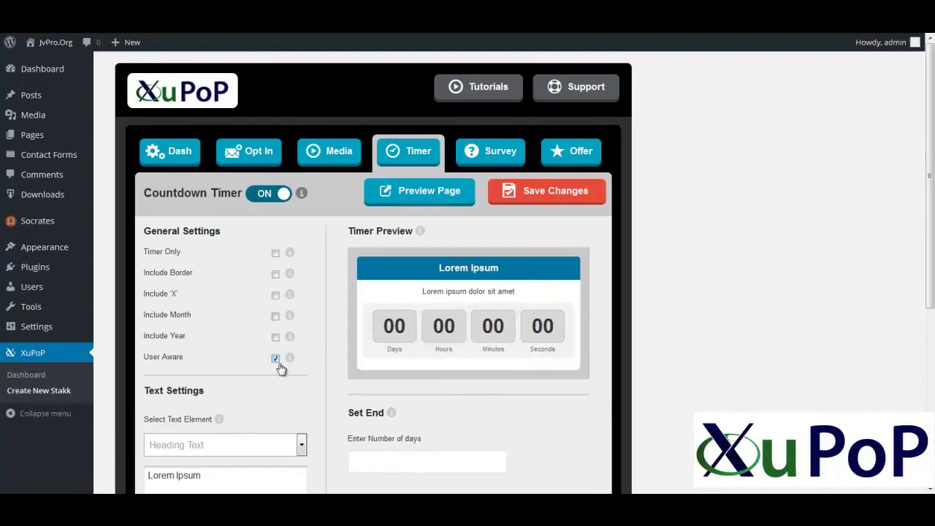
{"action": "left_click", "coordinate": [406, 461]}
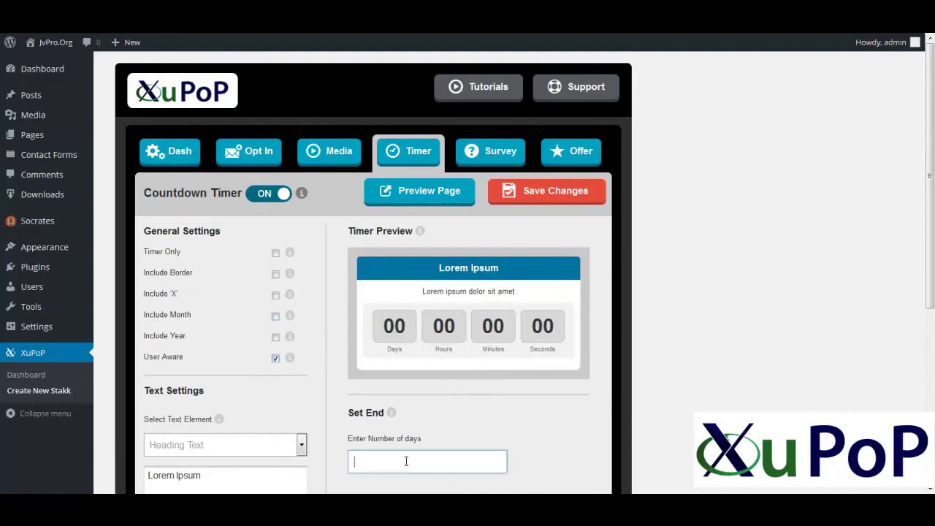
{"action": "type", "text": "3"}
{"action": "left_click", "coordinate": [529, 445]}
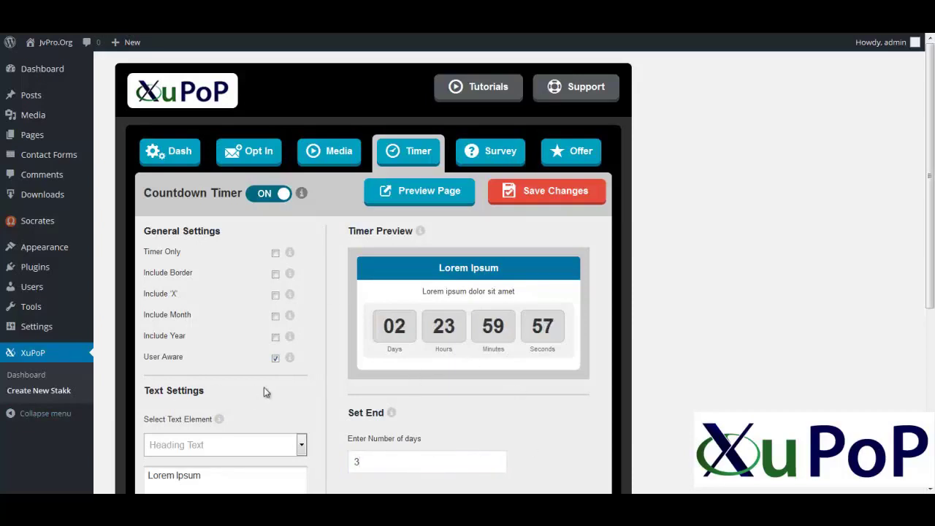
- Keep Heading Text selected as the timer's text element to edit
{"action": "scroll", "coordinate": [265, 390], "scroll_direction": "down", "scroll_amount": 1}
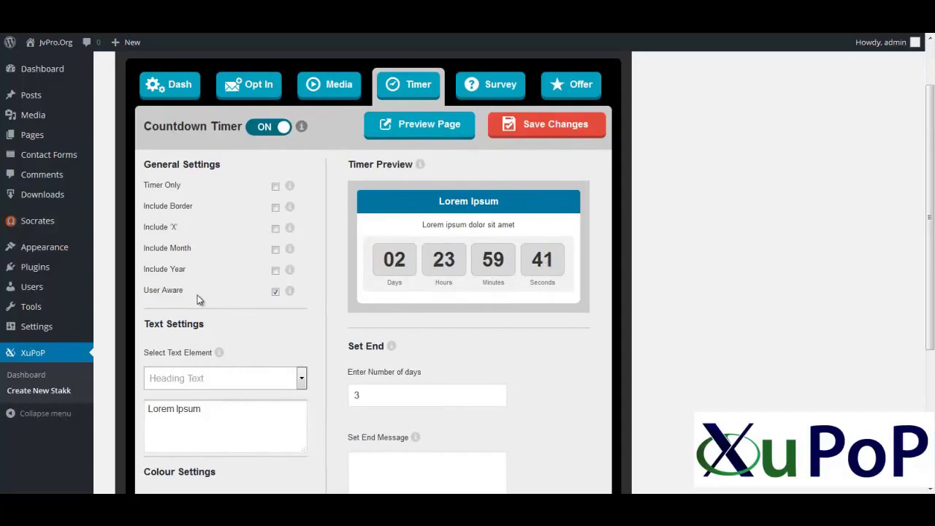
{"action": "left_click", "coordinate": [208, 387]}
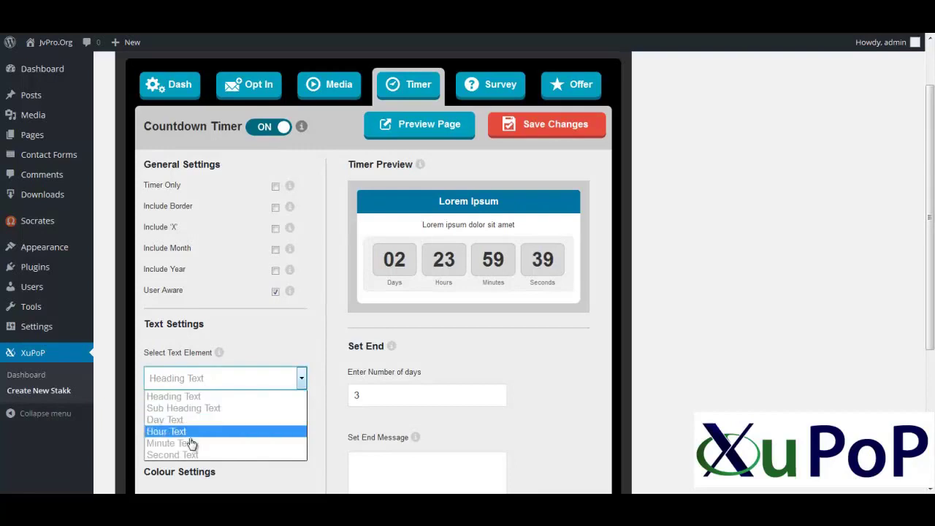
{"action": "left_click", "coordinate": [194, 396]}
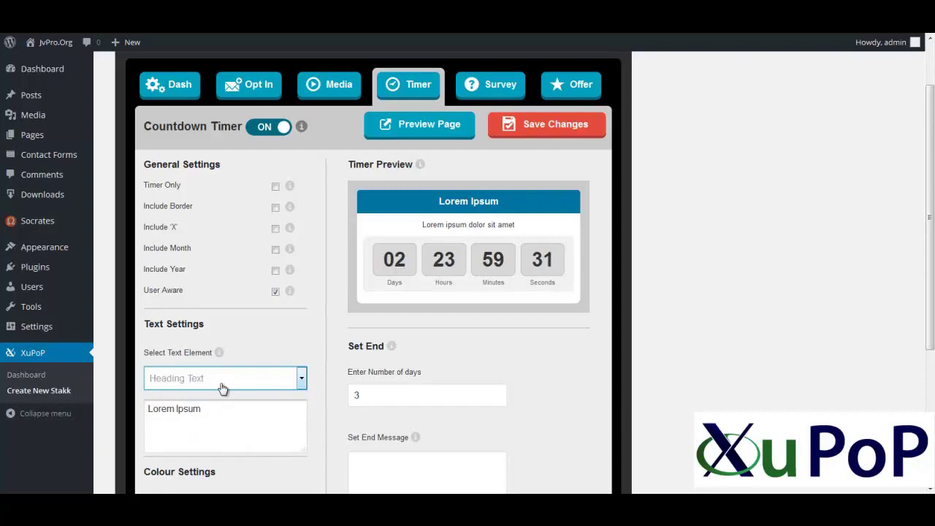
{"action": "scroll", "coordinate": [222, 386], "scroll_direction": "up", "scroll_amount": 2}
- On the Survey tab, change Question Text 1 to 'Best Plugin Ever!'
{"action": "left_click", "coordinate": [492, 151]}
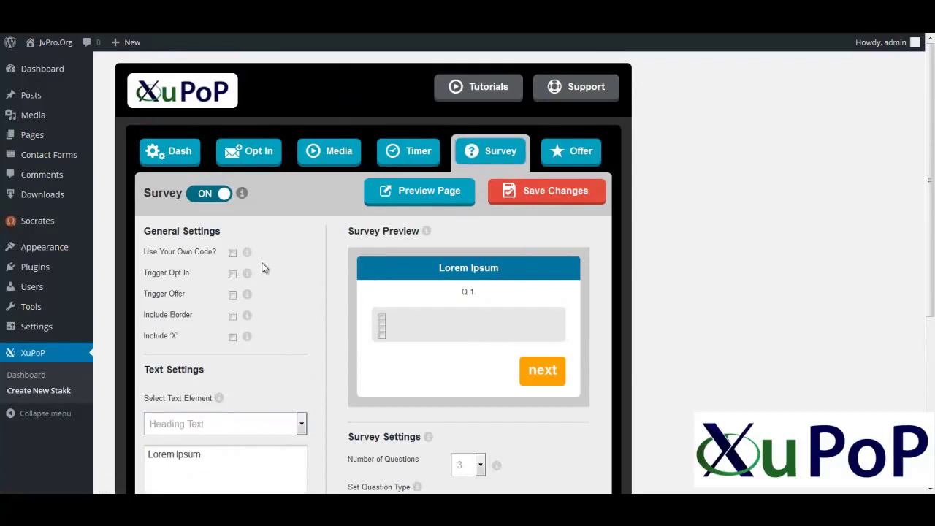
{"action": "left_click", "coordinate": [219, 424]}
{"action": "left_click", "coordinate": [202, 337]}
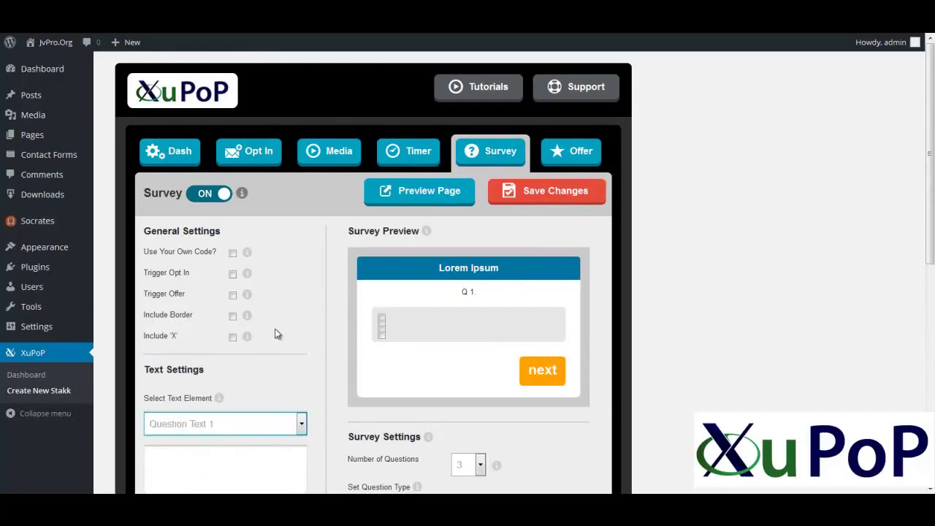
{"action": "scroll", "coordinate": [273, 329], "scroll_direction": "down", "scroll_amount": 3}
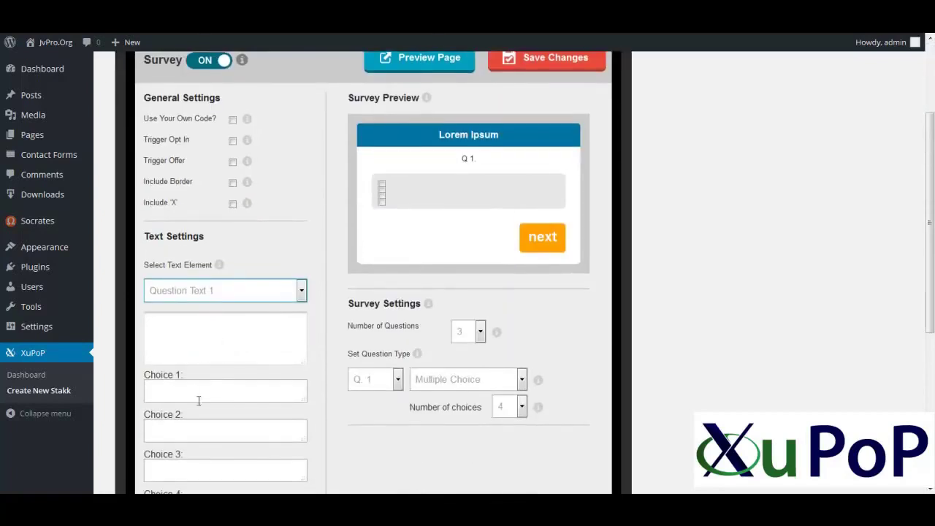
{"action": "left_click", "coordinate": [196, 389]}
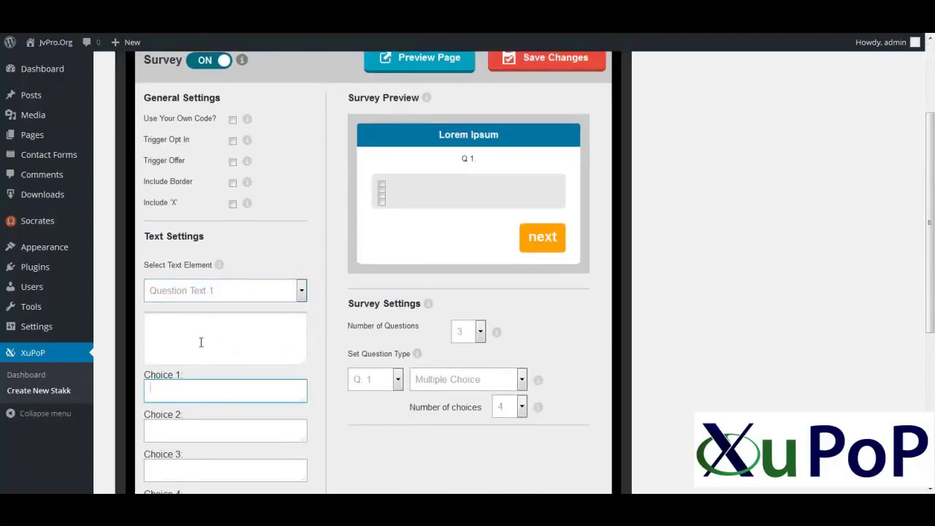
{"action": "left_click", "coordinate": [201, 342]}
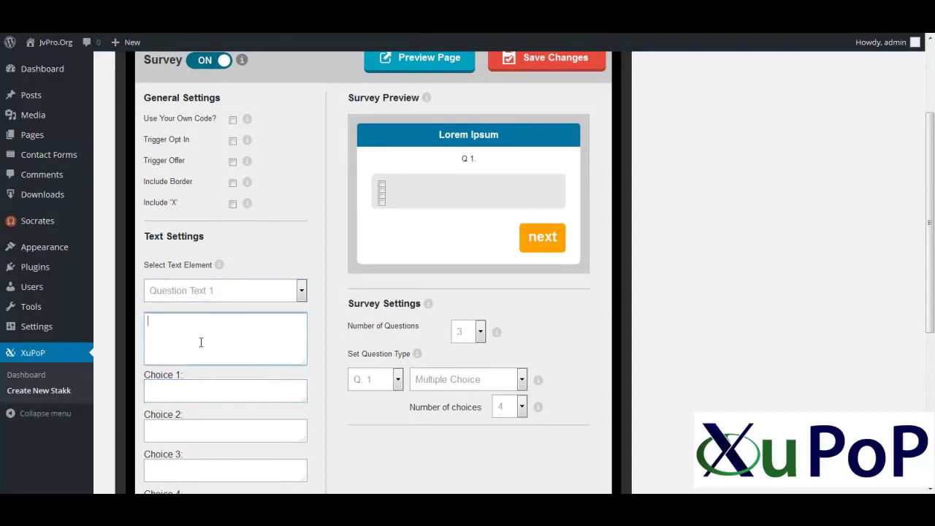
{"action": "type", "text": "Best Plugin"}
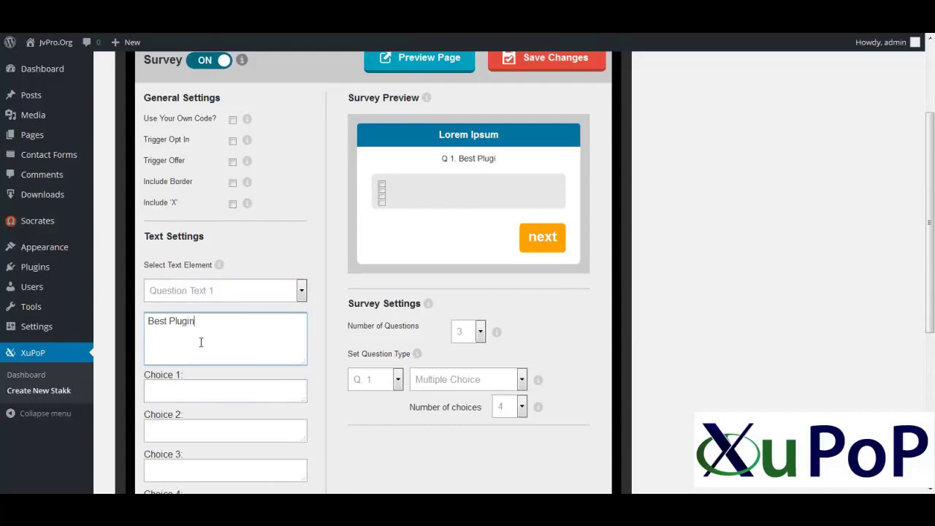
{"action": "type", "text": " Ever!"}
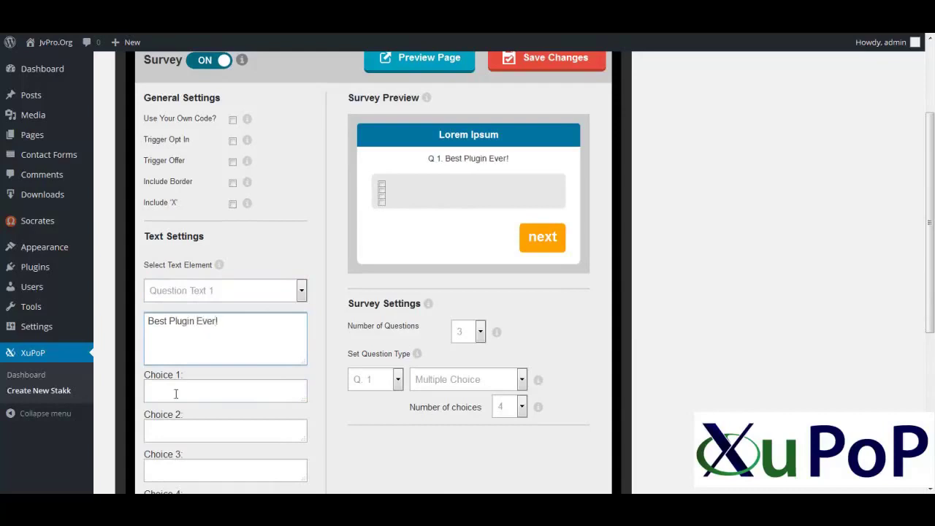
{"action": "left_click", "coordinate": [175, 392]}
{"action": "scroll", "coordinate": [366, 416], "scroll_direction": "up", "scroll_amount": 3}
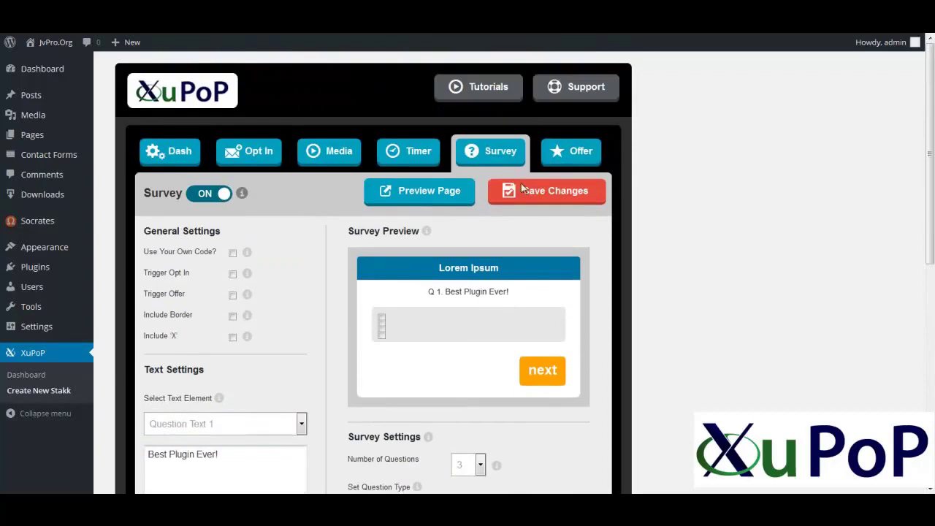
- On the Offer tab, replace the CTA Button Text placeholder with 'Get Instant Access'
{"action": "left_click", "coordinate": [560, 151]}
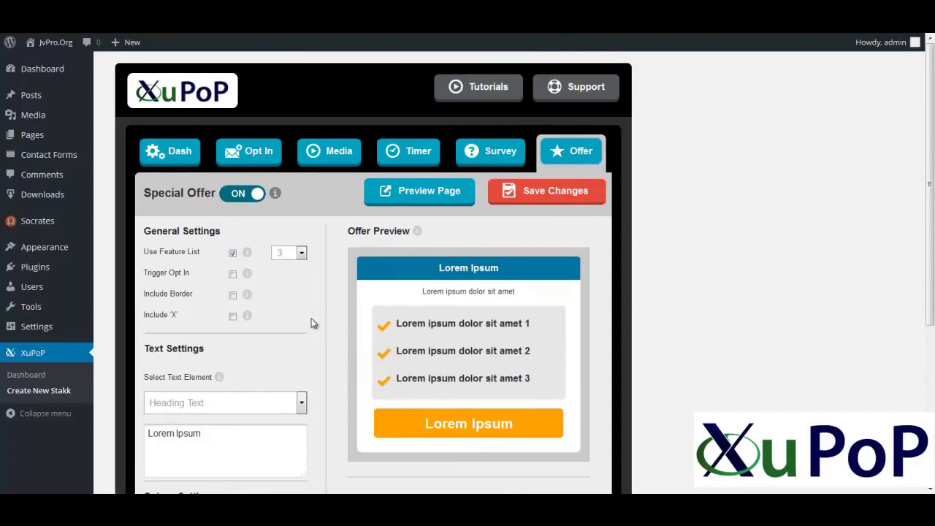
{"action": "scroll", "coordinate": [312, 323], "scroll_direction": "down", "scroll_amount": 1}
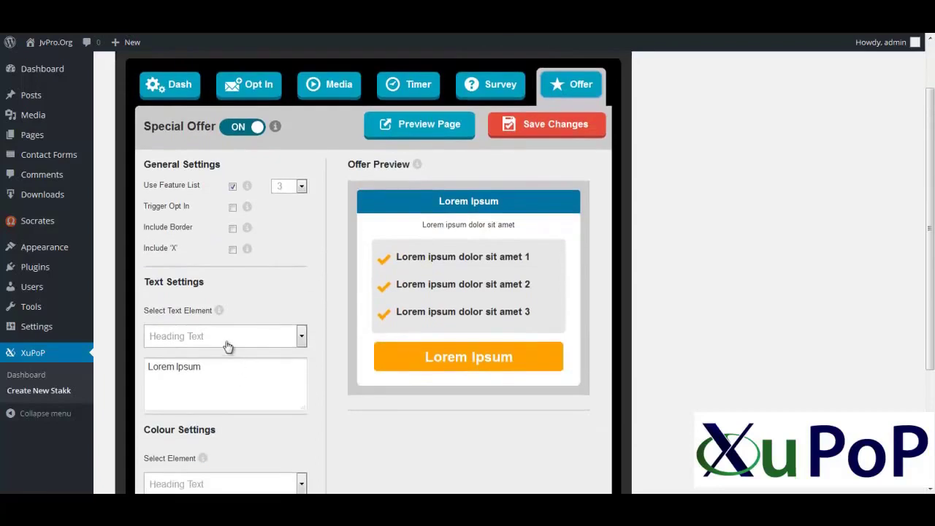
{"action": "left_click", "coordinate": [230, 340]}
{"action": "left_click", "coordinate": [209, 412]}
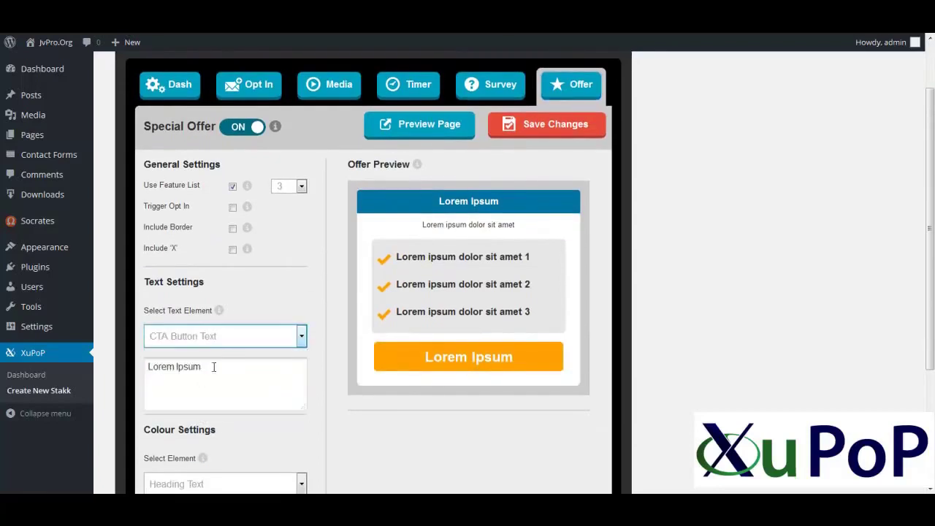
{"action": "left_click_drag", "start_coordinate": [209, 371], "coordinate": [115, 365]}
{"action": "type", "text": "Get Instant Access"}
- Change the first offer feature line to 'Best Plugin Ever'
{"action": "left_click", "coordinate": [351, 458]}
{"action": "scroll", "coordinate": [352, 458], "scroll_direction": "up", "scroll_amount": 2}
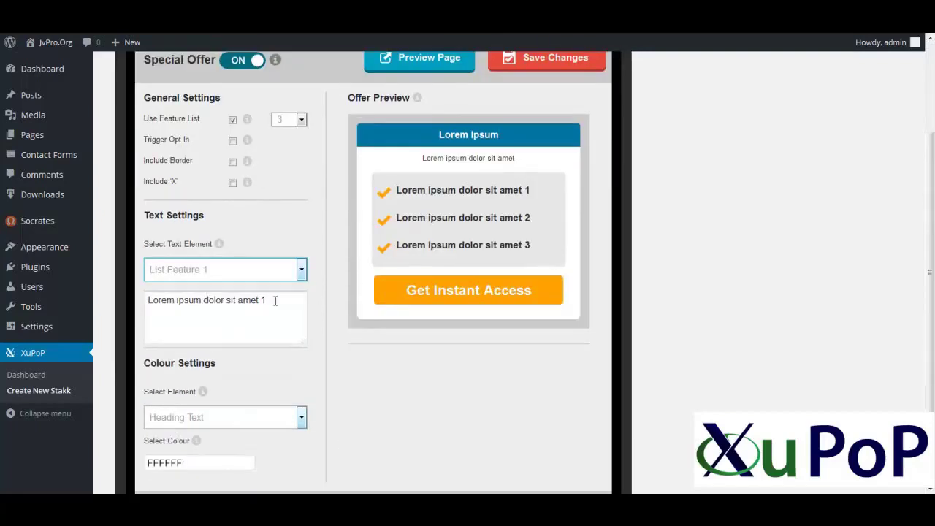
{"action": "left_click_drag", "start_coordinate": [275, 301], "coordinate": [67, 306]}
{"action": "type", "text": "Best"}
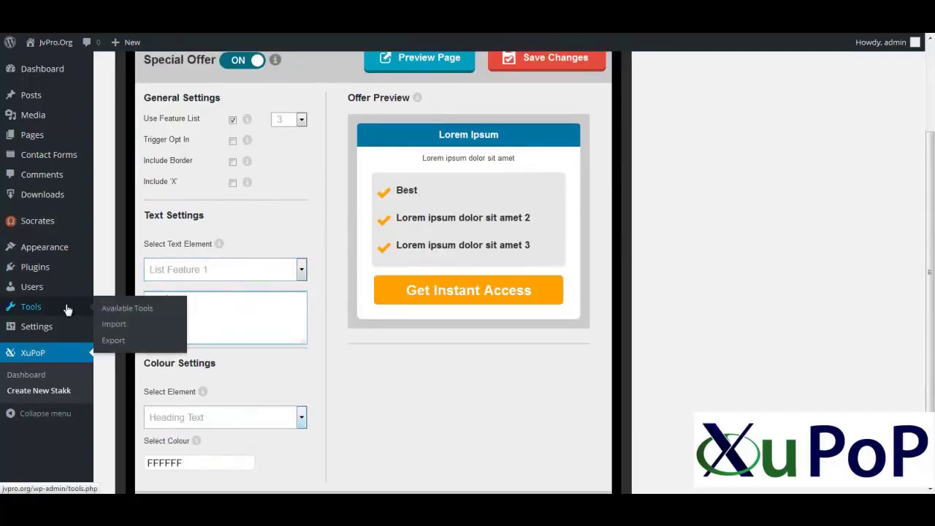
{"action": "type", "text": " Plugin Ever"}
- Change List Feature 2 to '5 in 1 conversion system'
{"action": "left_click", "coordinate": [212, 269]}
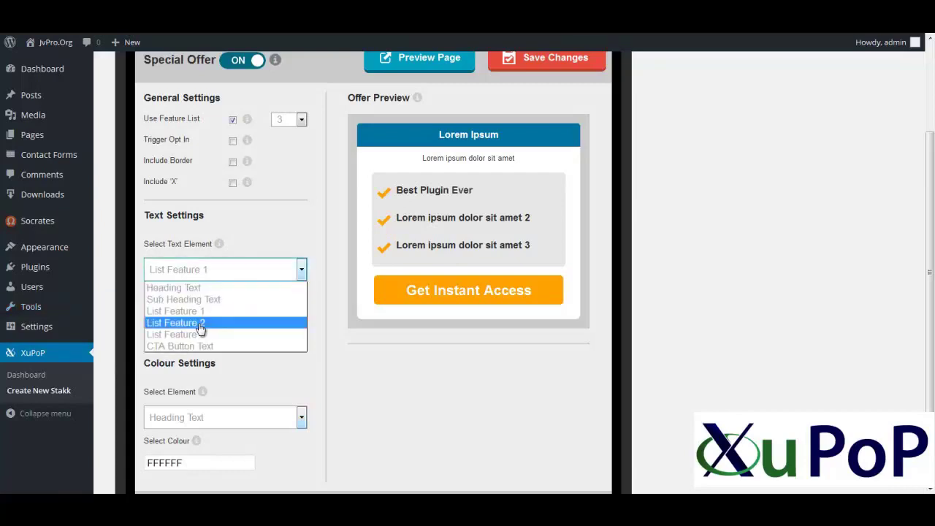
{"action": "left_click", "coordinate": [200, 324]}
{"action": "left_click_drag", "start_coordinate": [276, 300], "coordinate": [76, 315]}
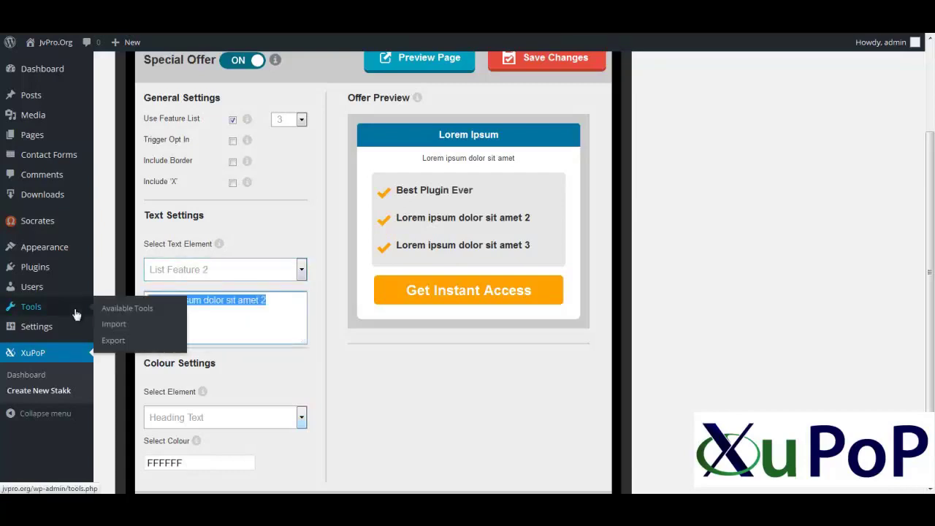
{"action": "type", "text": "5 in1"}
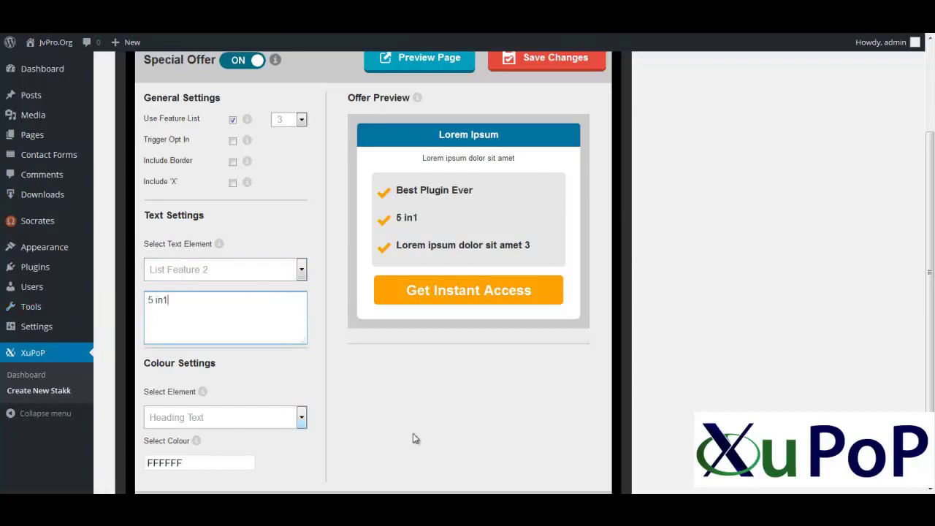
{"action": "key", "text": "BackSpace"}
{"action": "type", "text": "1 conversio"}
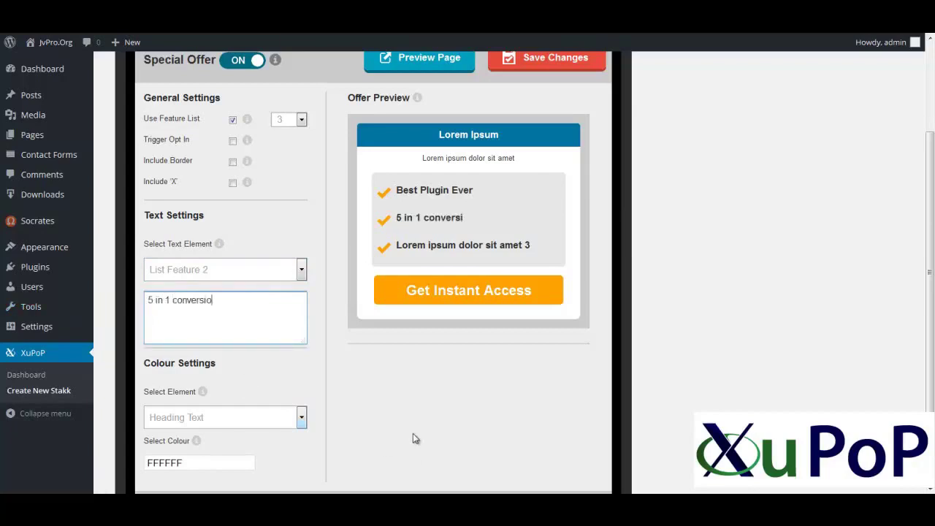
{"action": "type", "text": "n system"}
- Change the third feature line to 'Skyrocket Your sites profits' and save the changes
{"action": "key", "text": "Return"}
{"action": "type", "text": "Sky"}
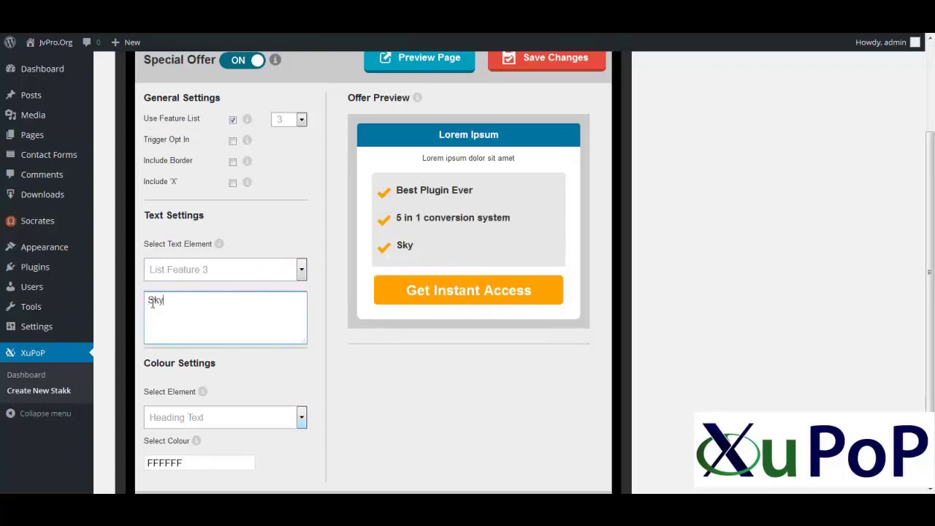
{"action": "type", "text": "rocket Your sistes"}
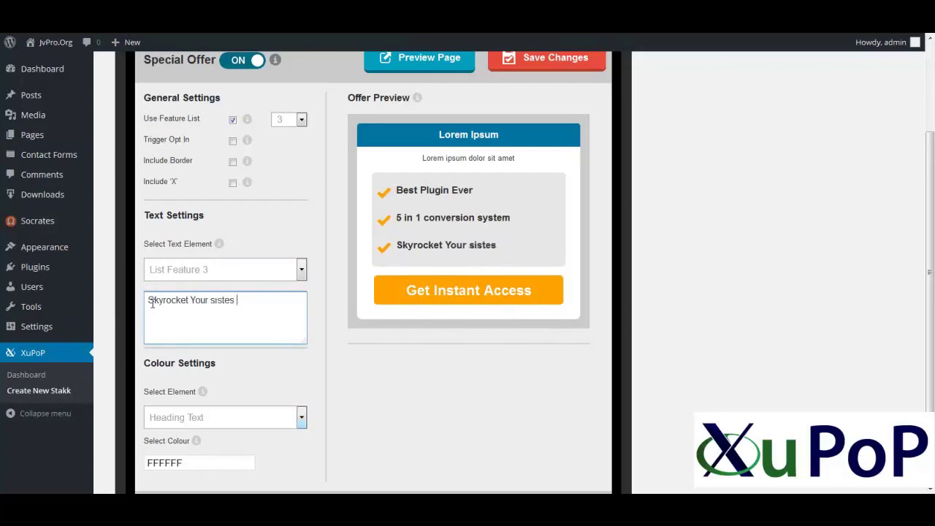
{"action": "key", "text": "BackSpace"}
{"action": "key", "text": "BackSpace"}
{"action": "key", "text": "BackSpace"}
{"action": "key", "text": "BackSpace"}
{"action": "type", "text": "tes profits"}
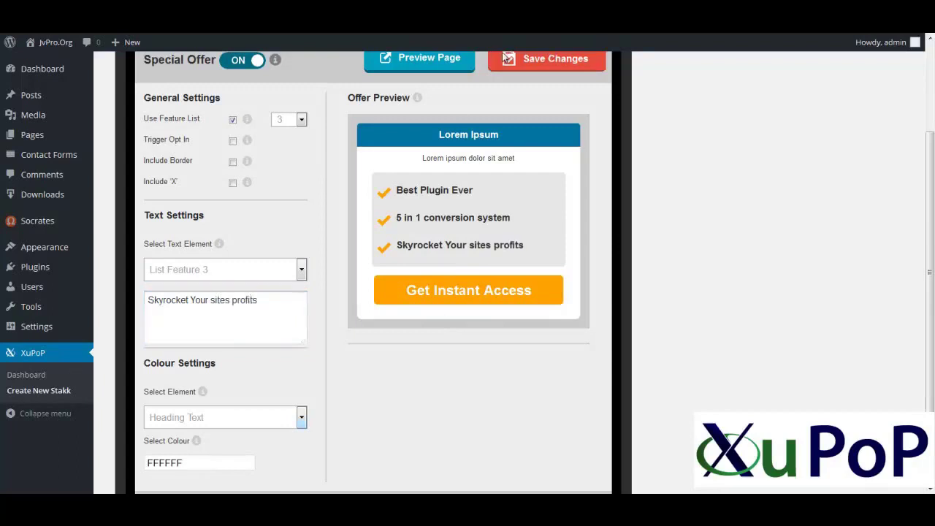
{"action": "left_click", "coordinate": [550, 58]}
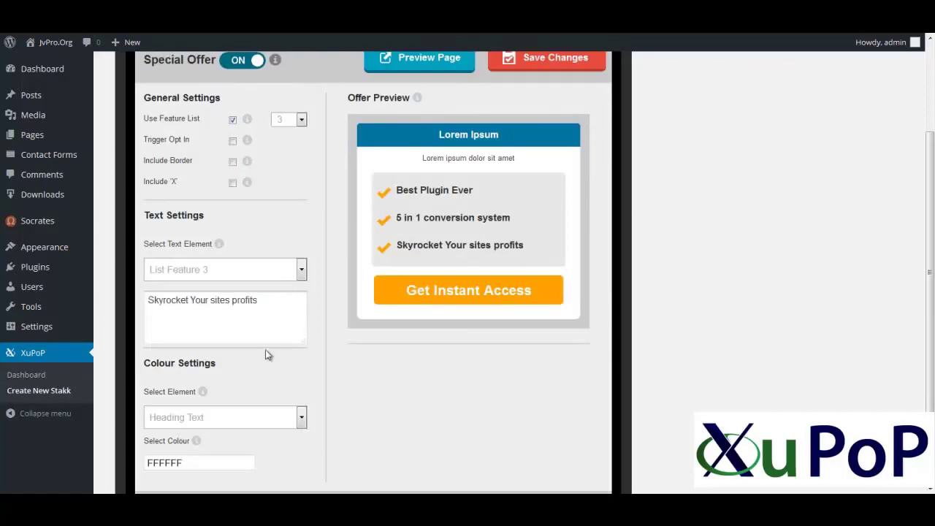
{"action": "scroll", "coordinate": [371, 317], "scroll_direction": "up", "scroll_amount": 3}
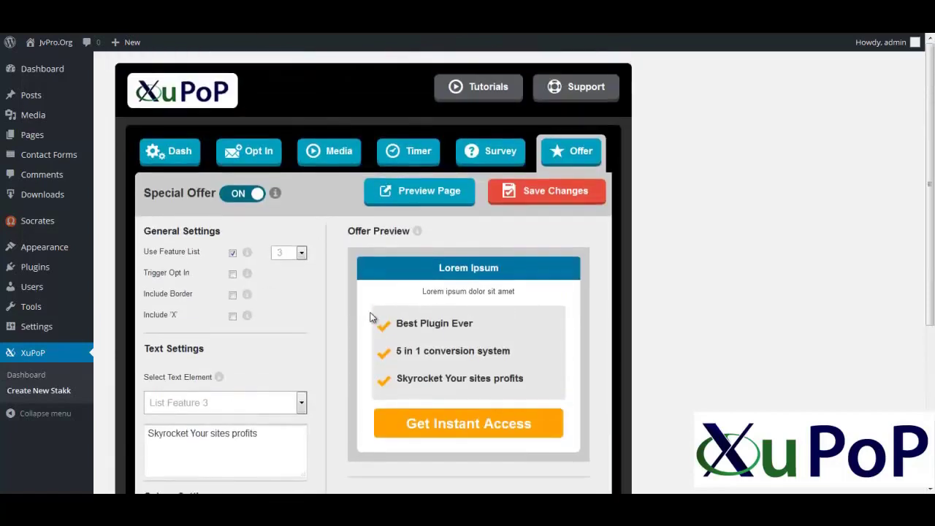